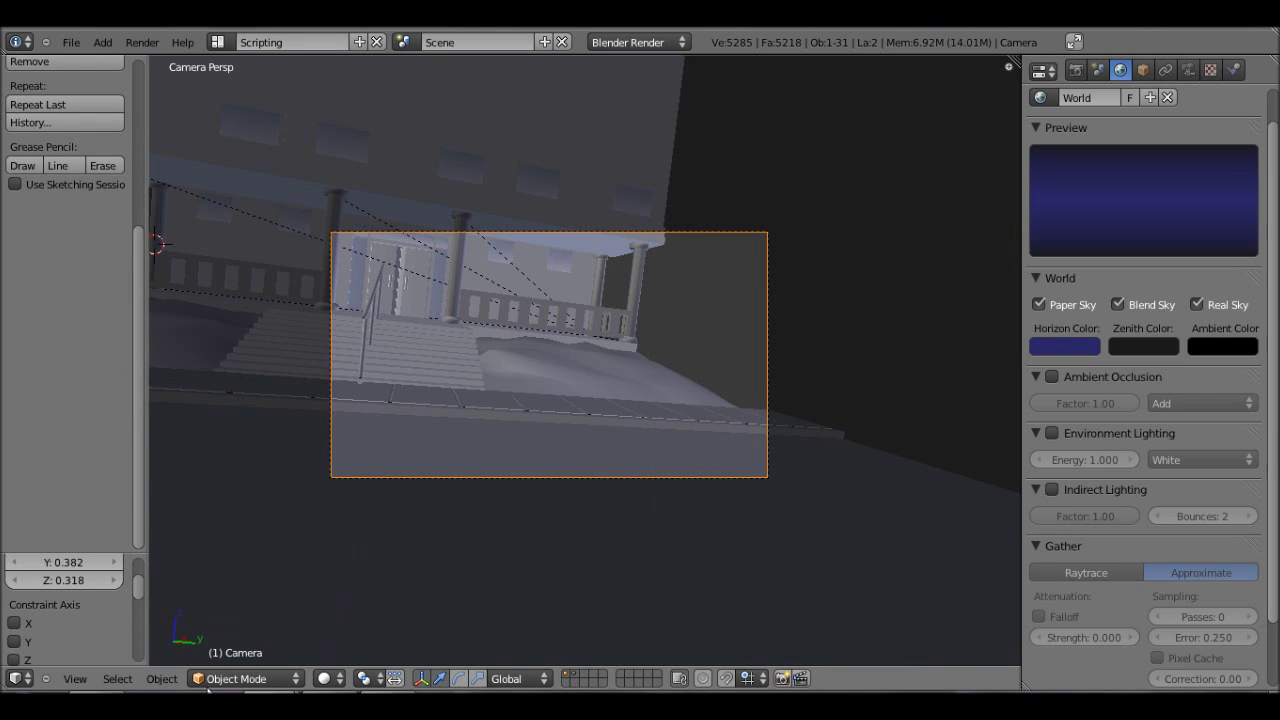
Step: View the courtfin reference image in Windows Live Photo Gallery, switch back to Blender and render the current camera view for comparison
mouse_move(329, 705)
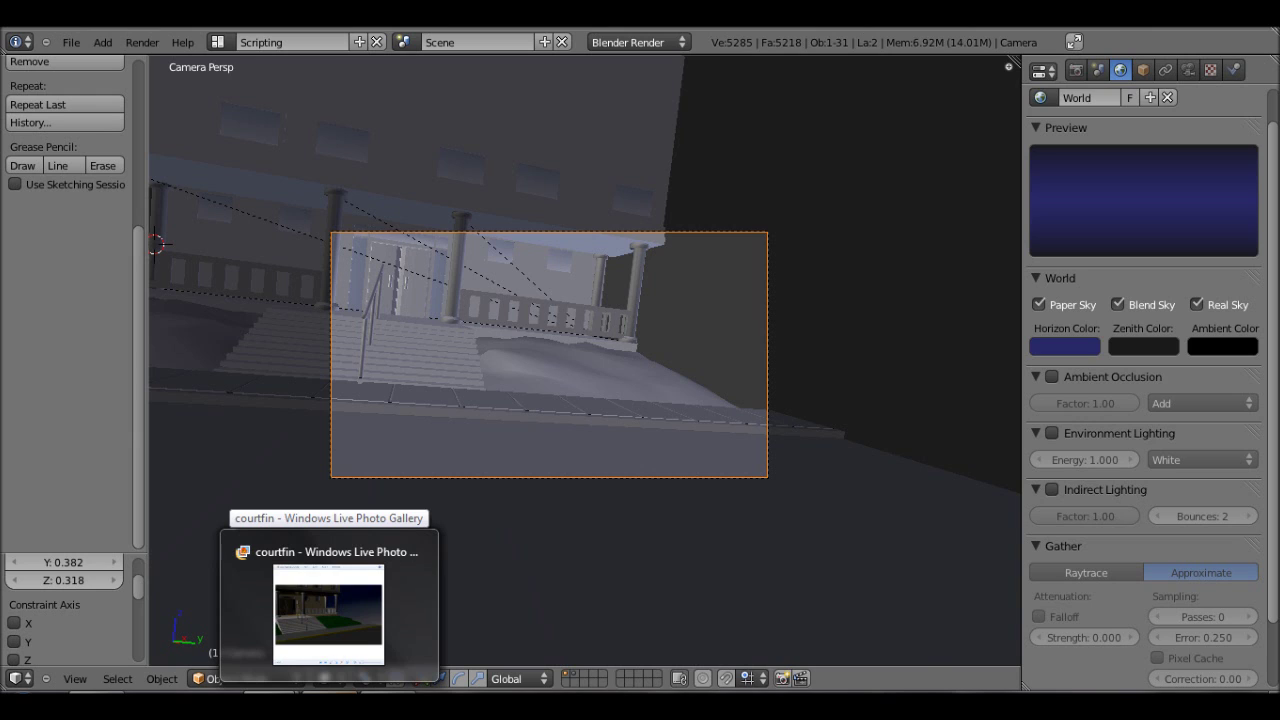
click(328, 612)
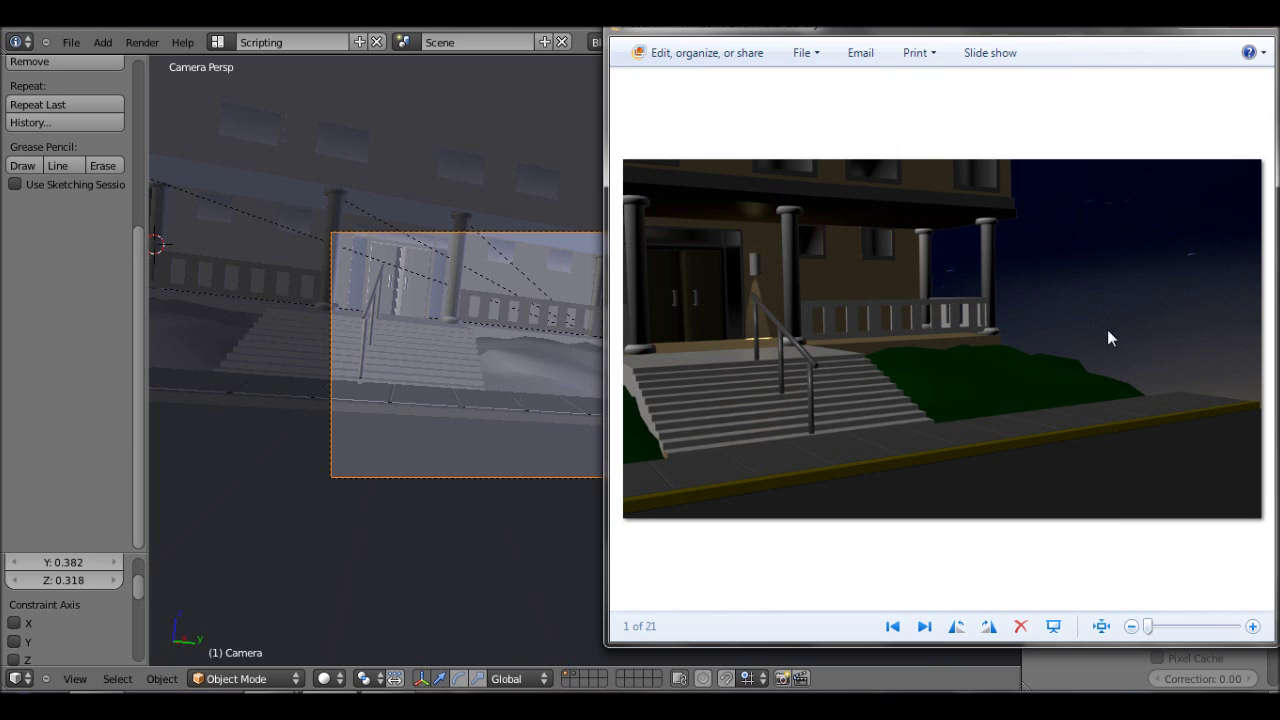
click(311, 357)
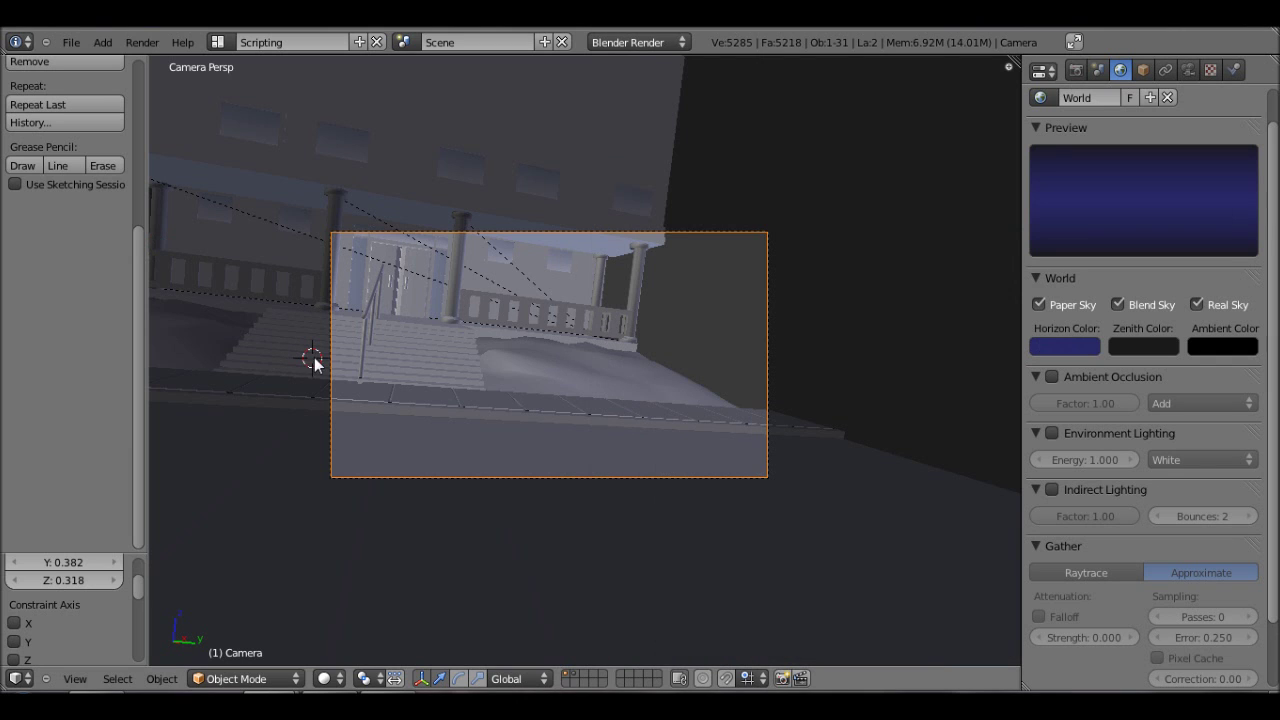
key(F12)
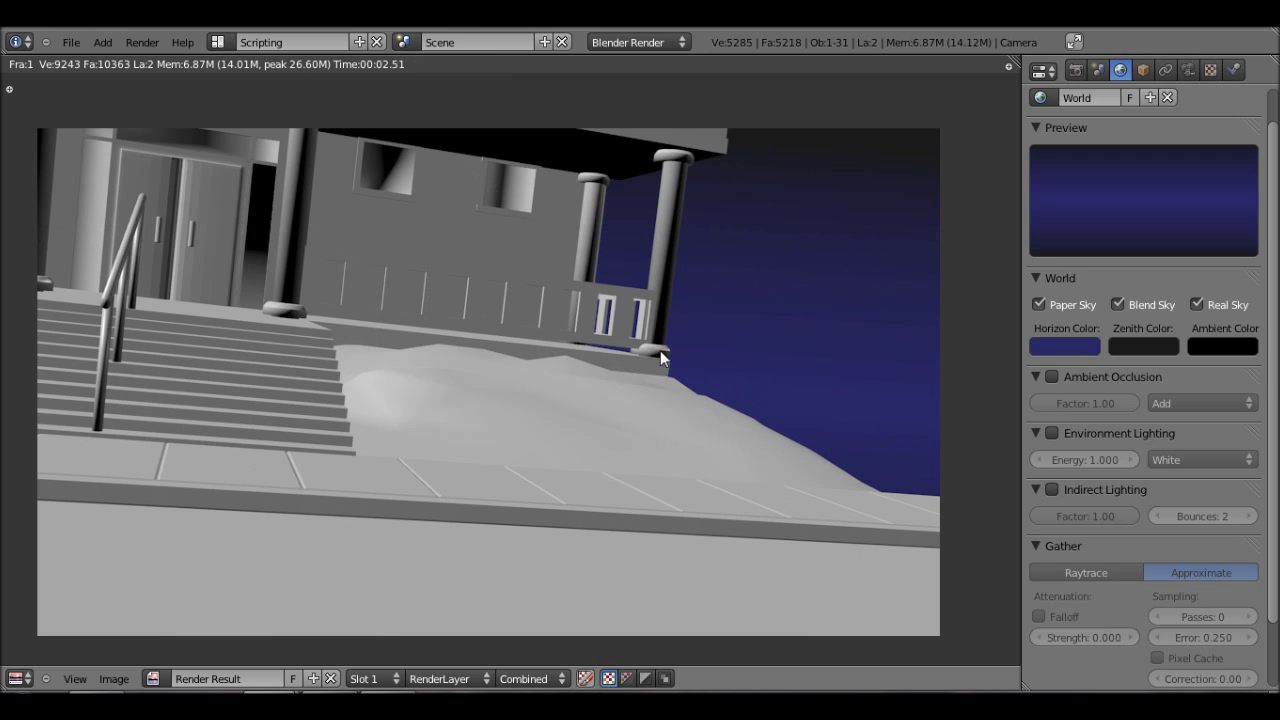
scroll(1113, 332, up, 1)
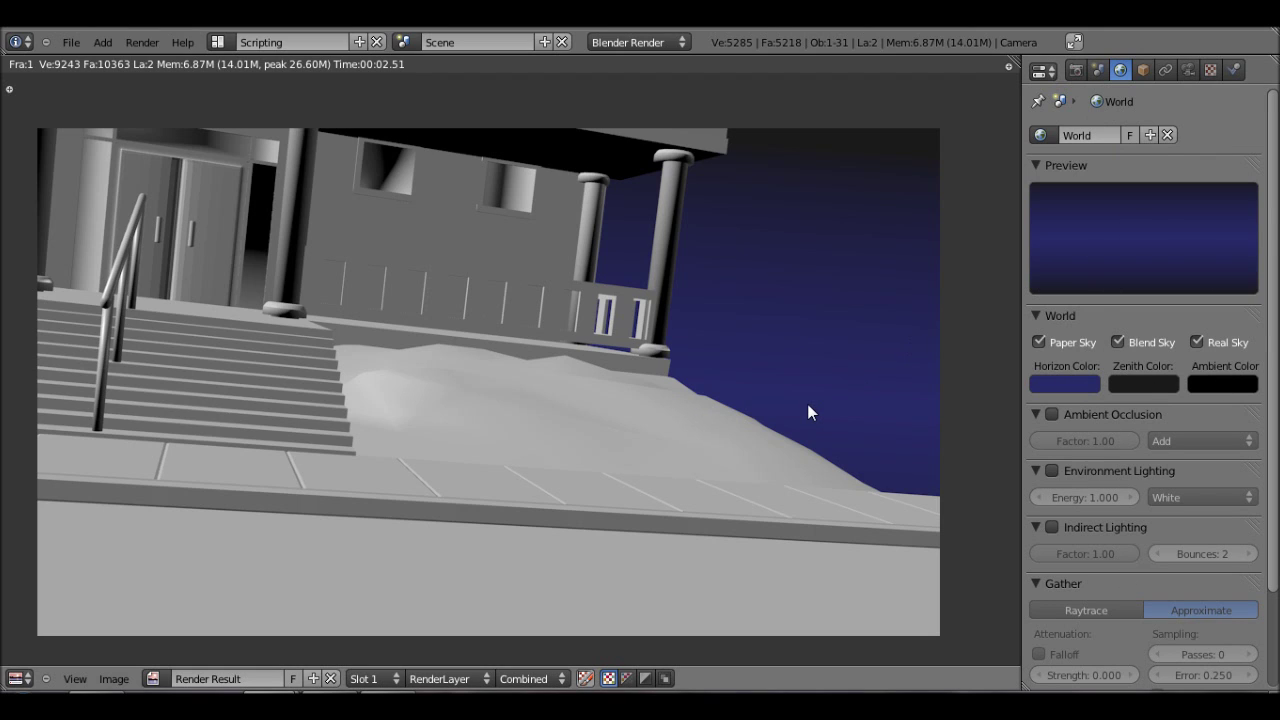
scroll(808, 406, down, 1)
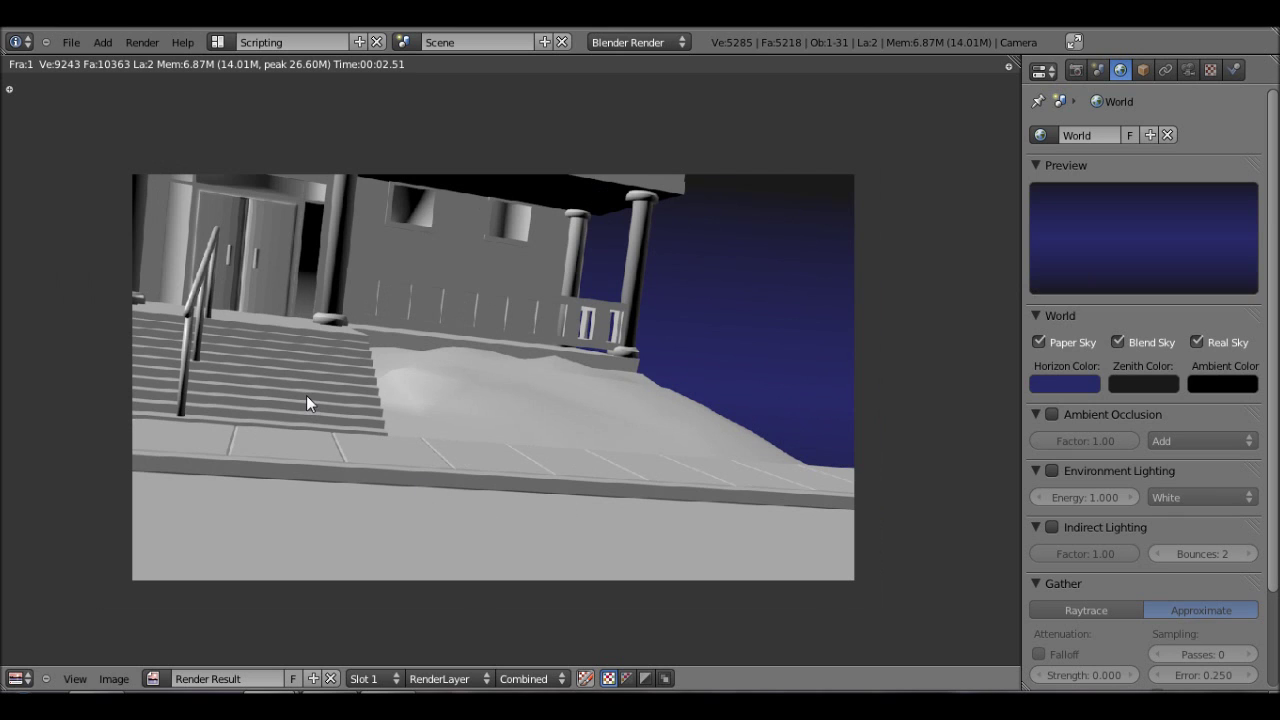
Step: Open the recent file court.blend
click(70, 43)
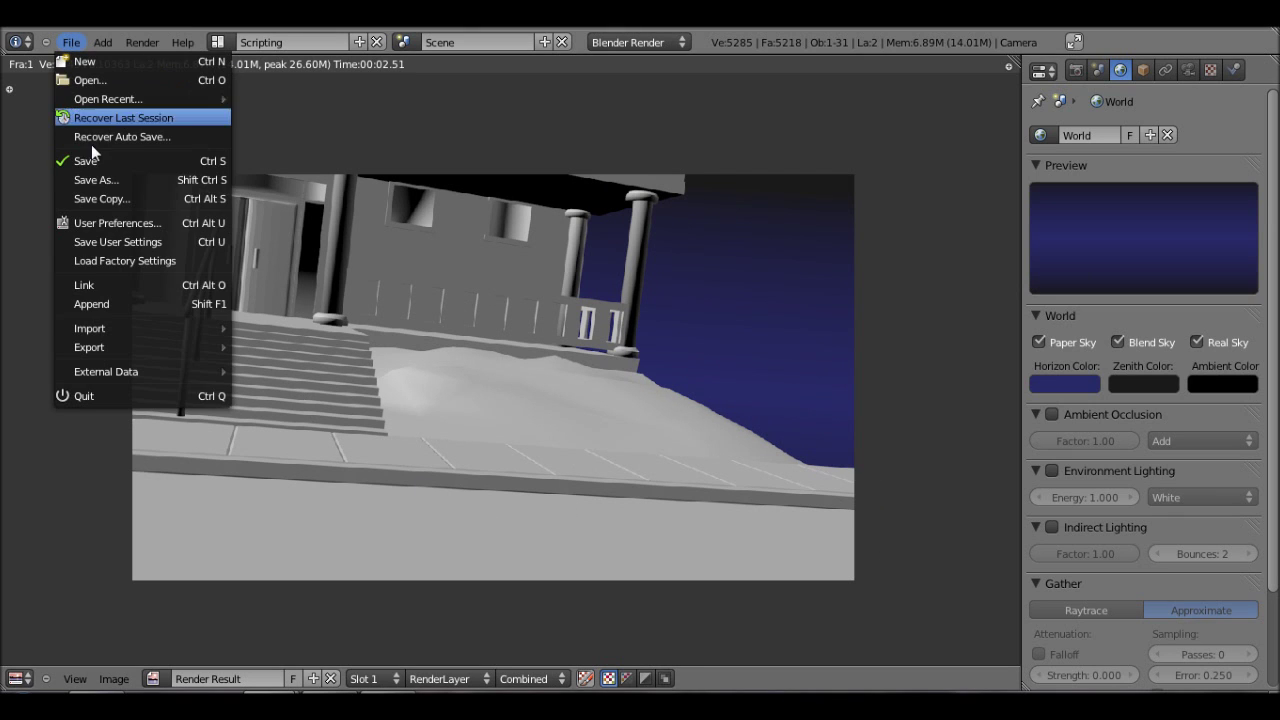
mouse_move(150, 90)
click(295, 98)
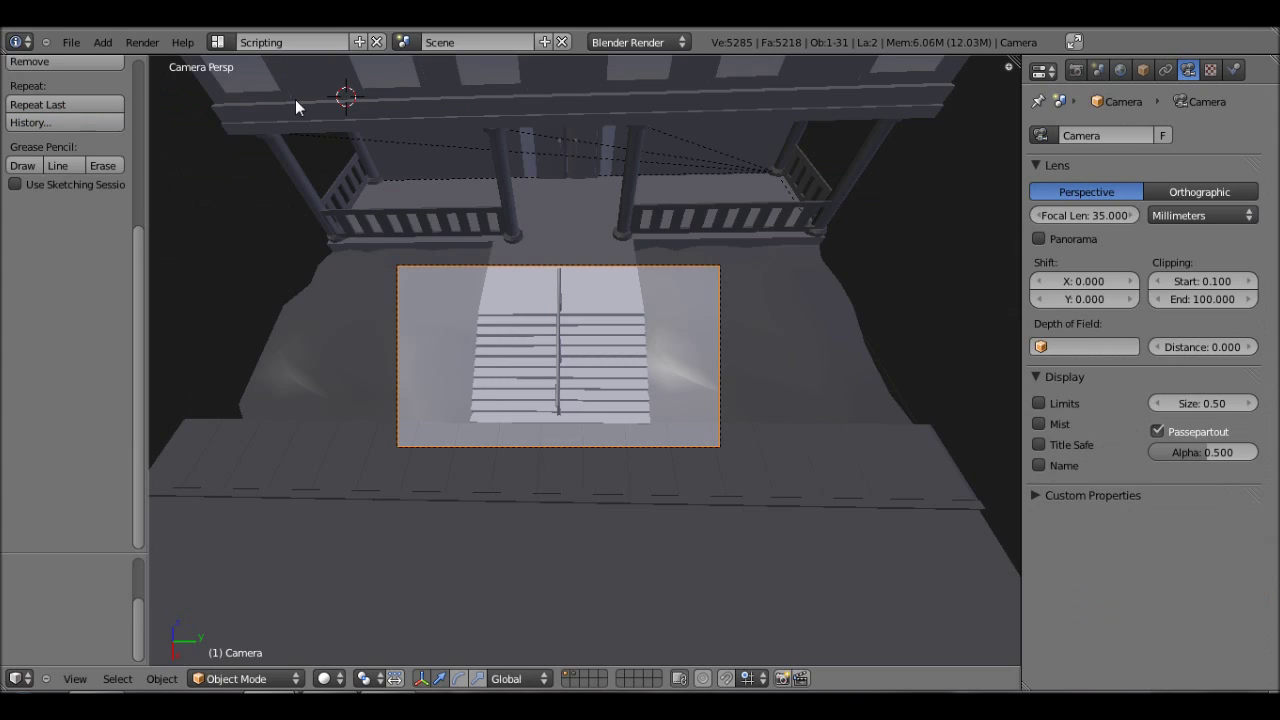
Step: Lower the camera by about 3.05 and a further 0.79 units in Z, and shift it about 1.73 units along Y
key(KP_1)
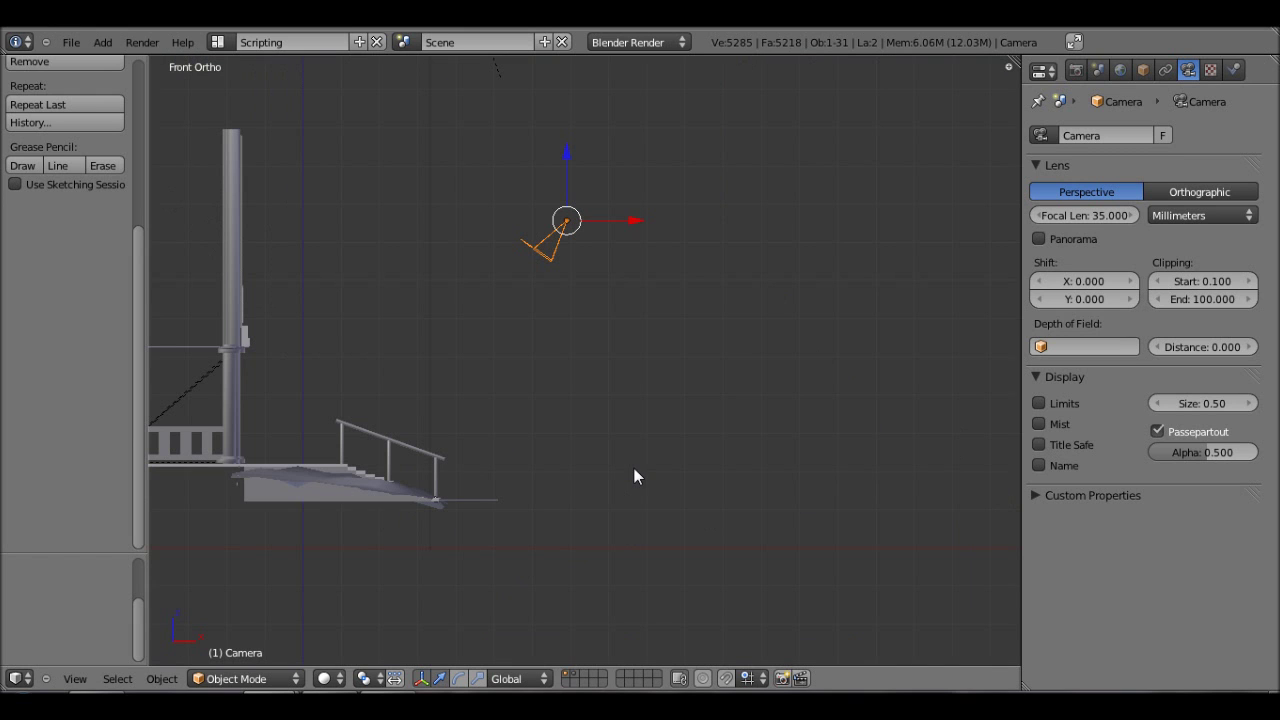
key(g)
key(z)
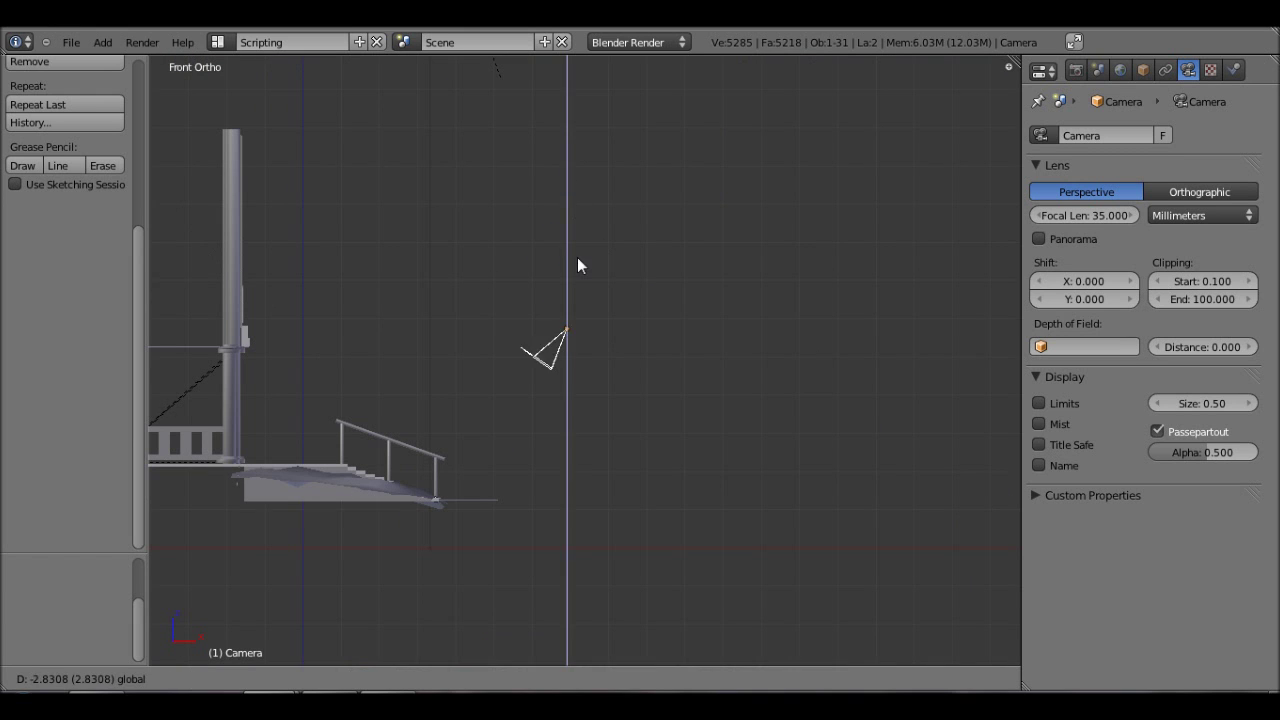
click(585, 272)
middle_drag(709, 394, 534, 484)
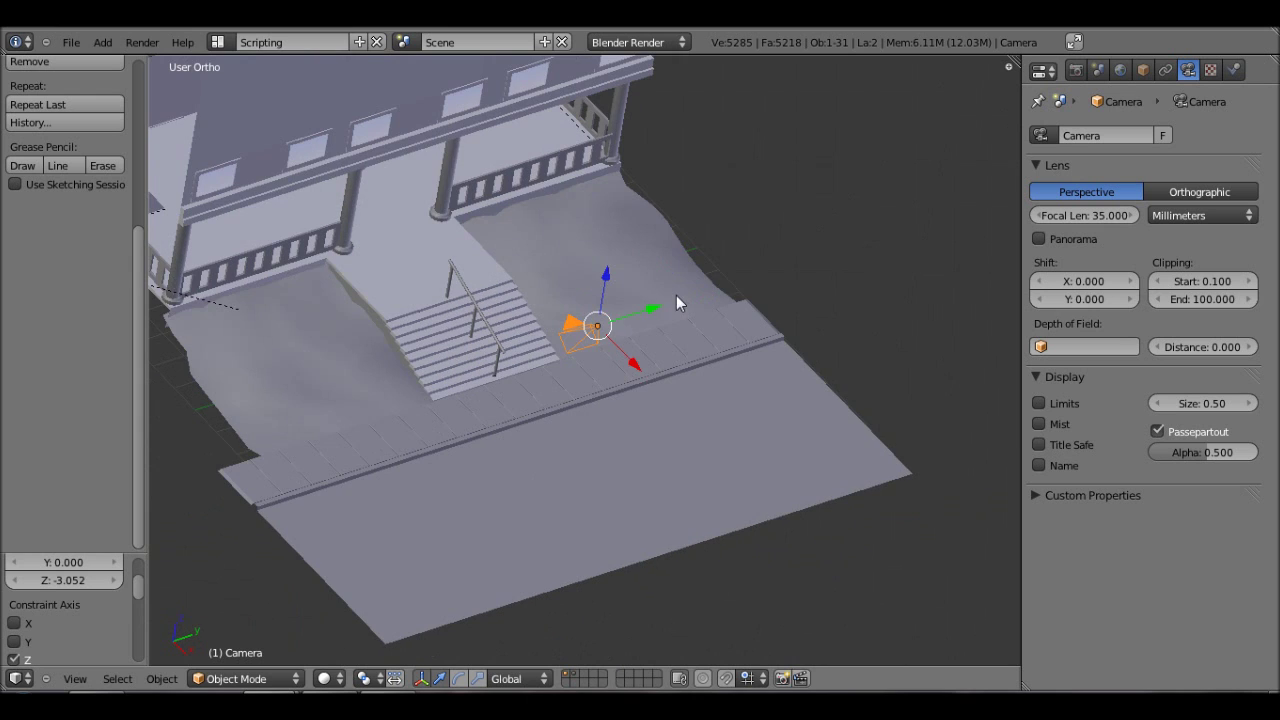
drag(662, 310, 704, 312)
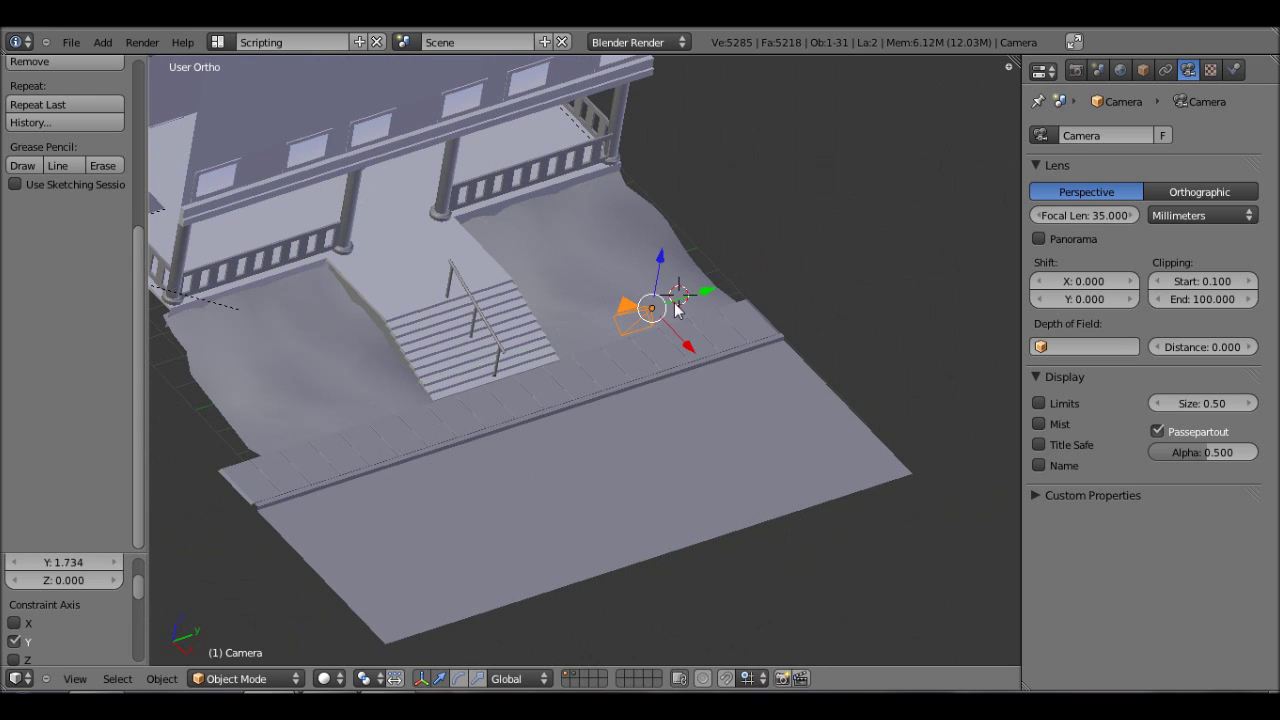
drag(658, 264, 662, 300)
Step: Rotate the camera freely in camera view to frame the porch railing, columns and open sky beside the building
key(KP_5)
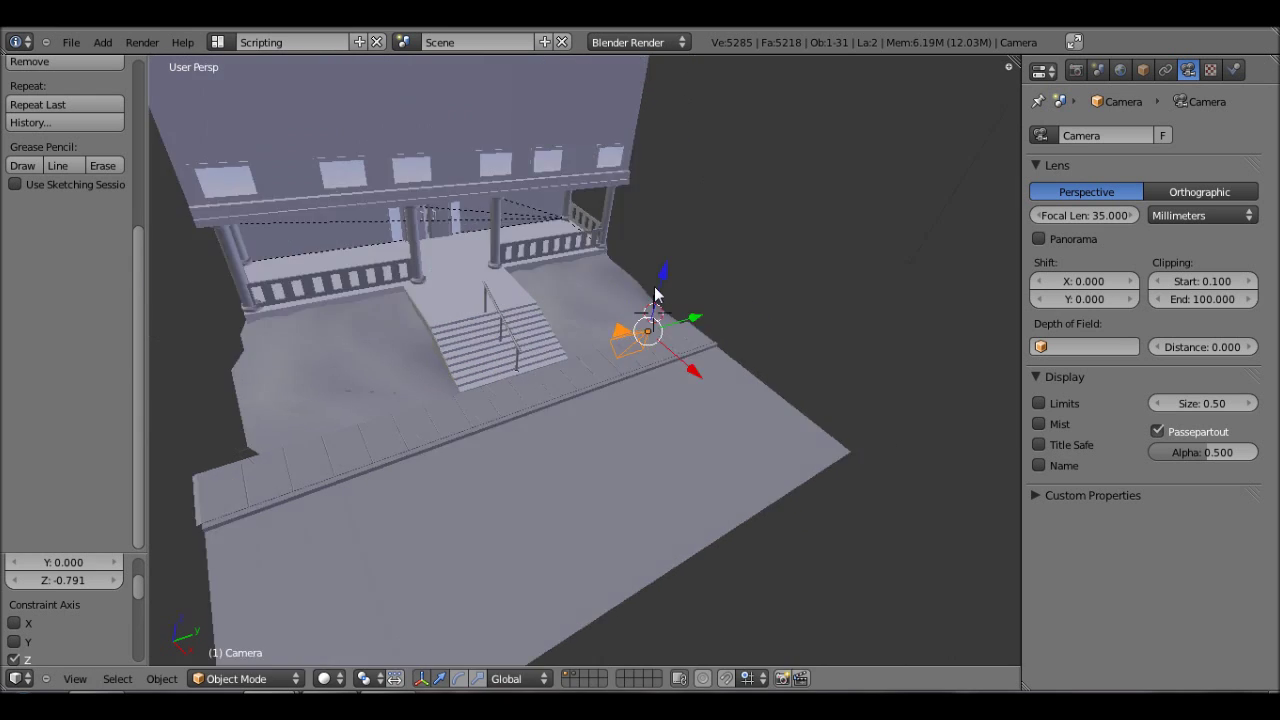
key(KP_0)
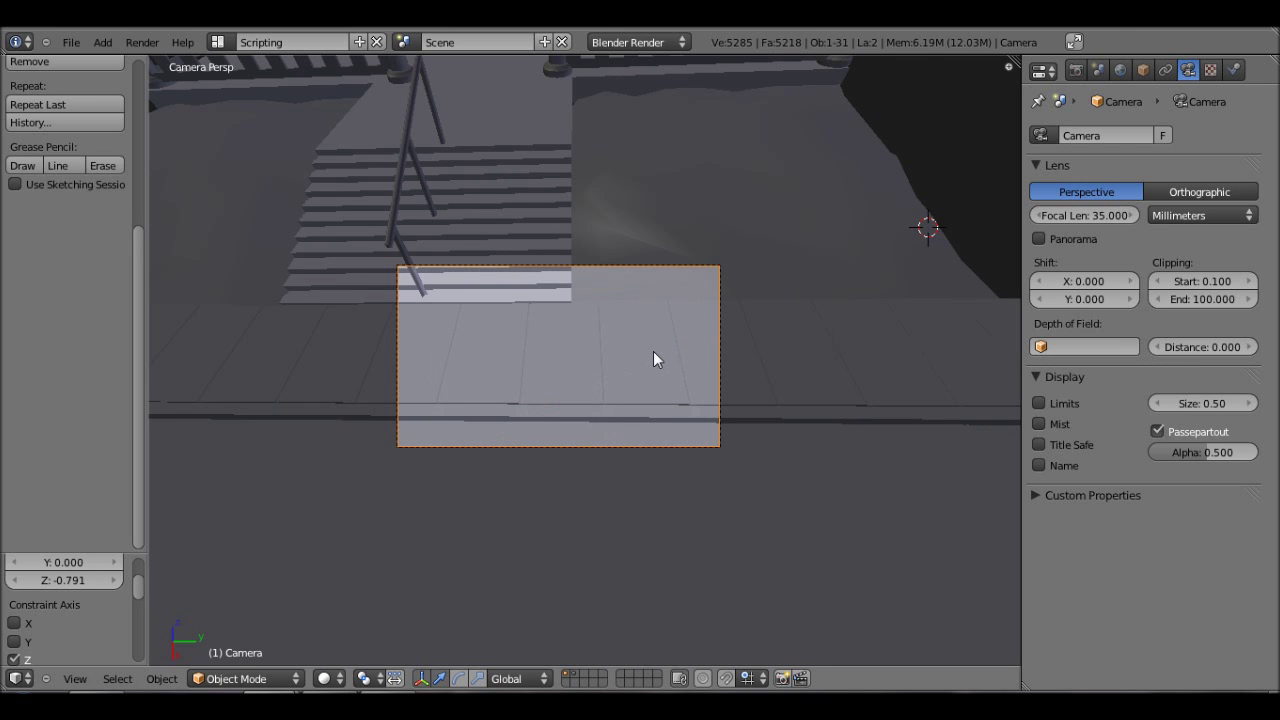
key(r)
key(r)
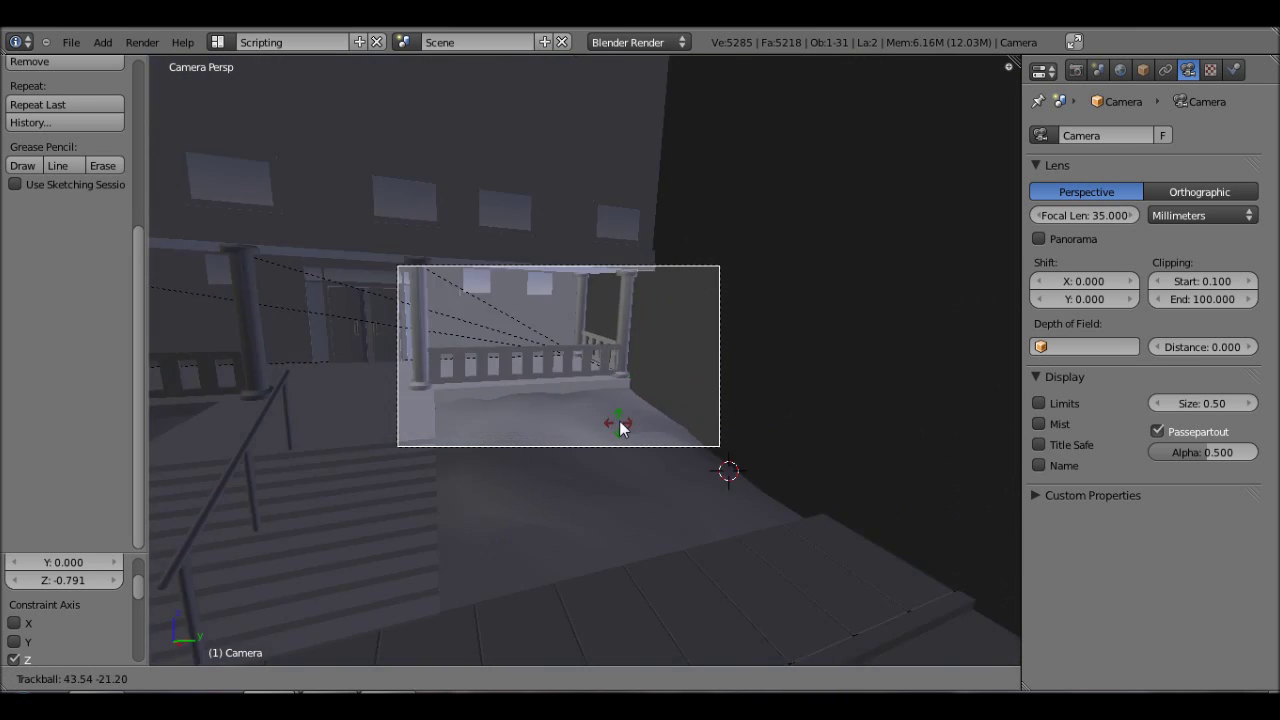
click(631, 426)
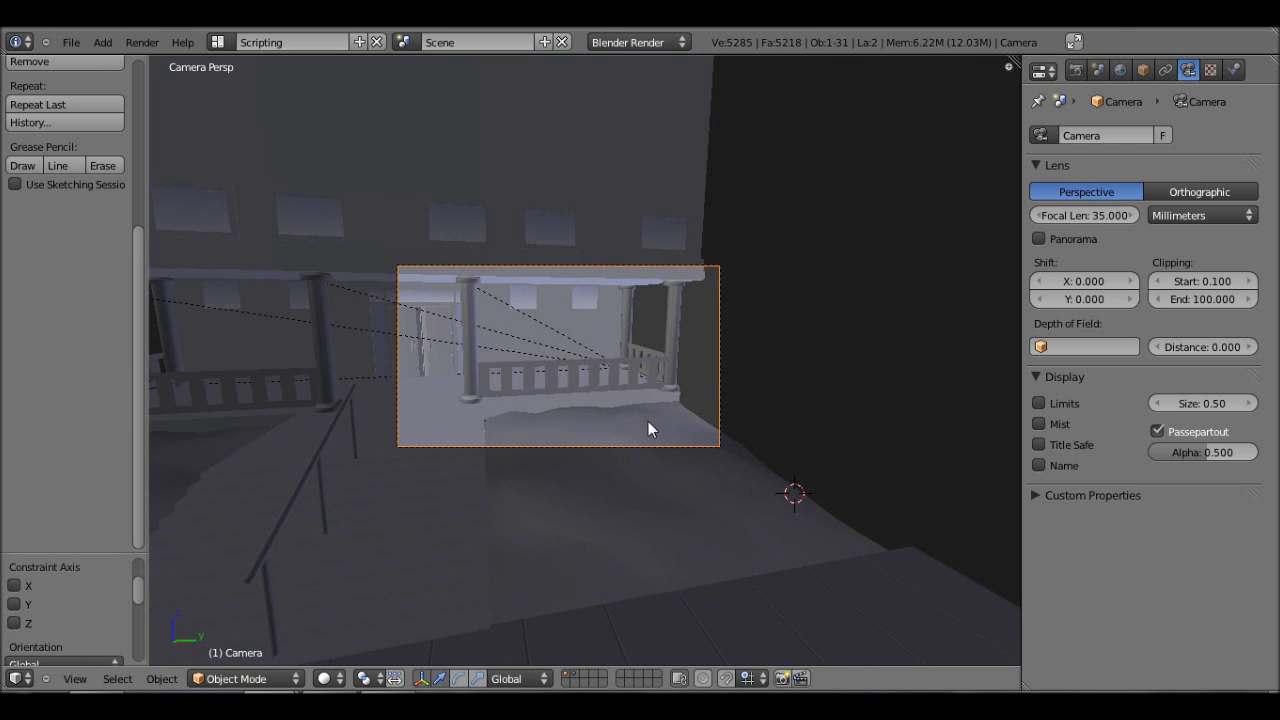
scroll(631, 381, up, 4)
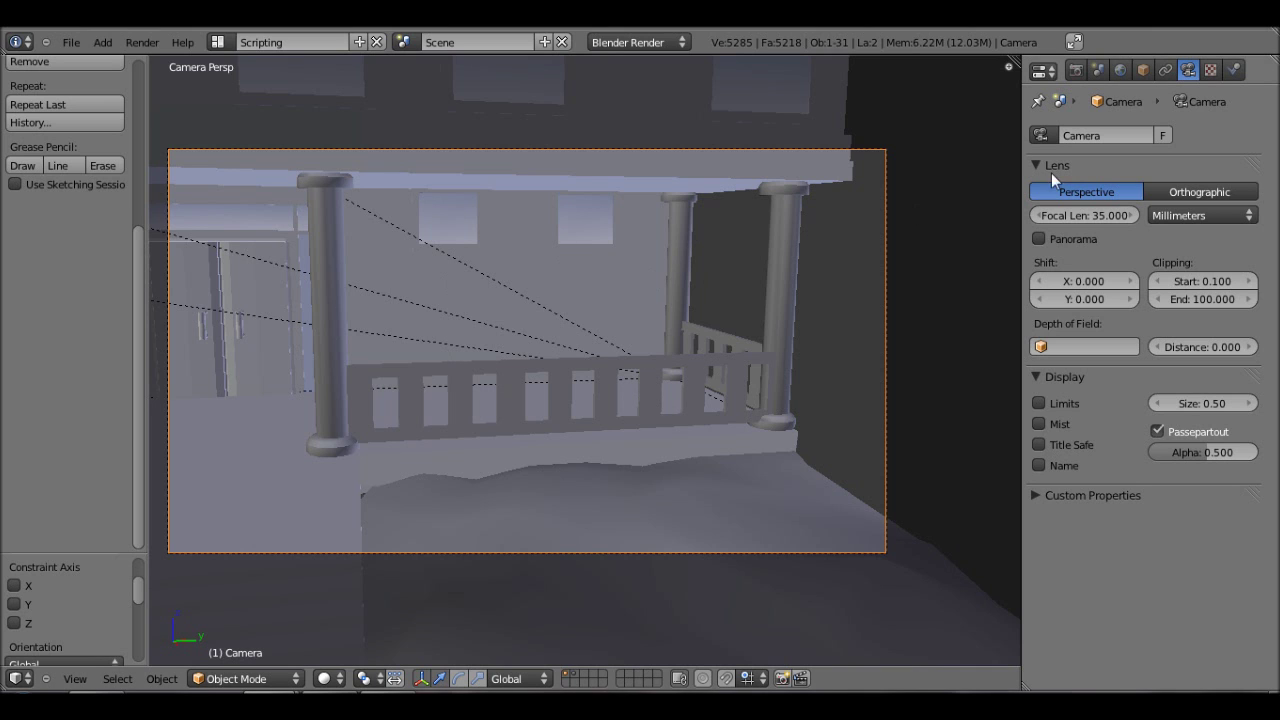
Step: Set the world horizon color to dark blue (R 0.000, G 0.000, B 0.051) and enable Blend Sky, Real Sky and Paper Sky
click(1117, 76)
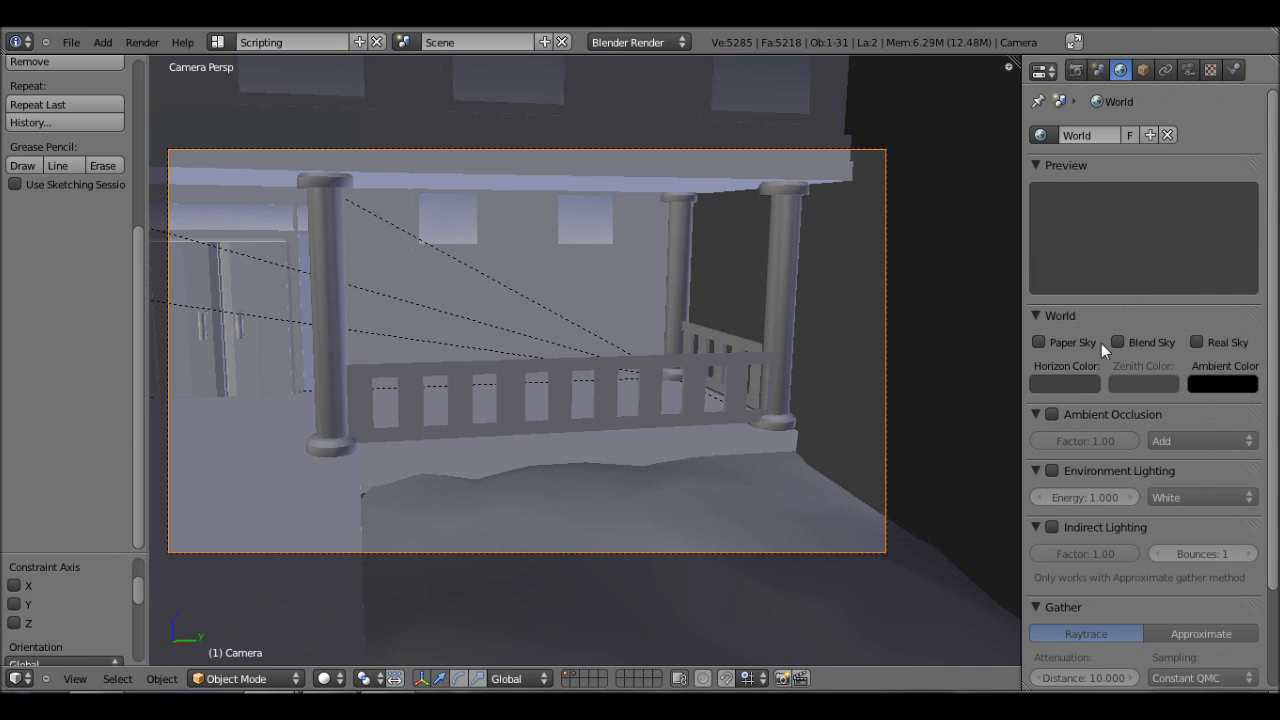
click(1041, 378)
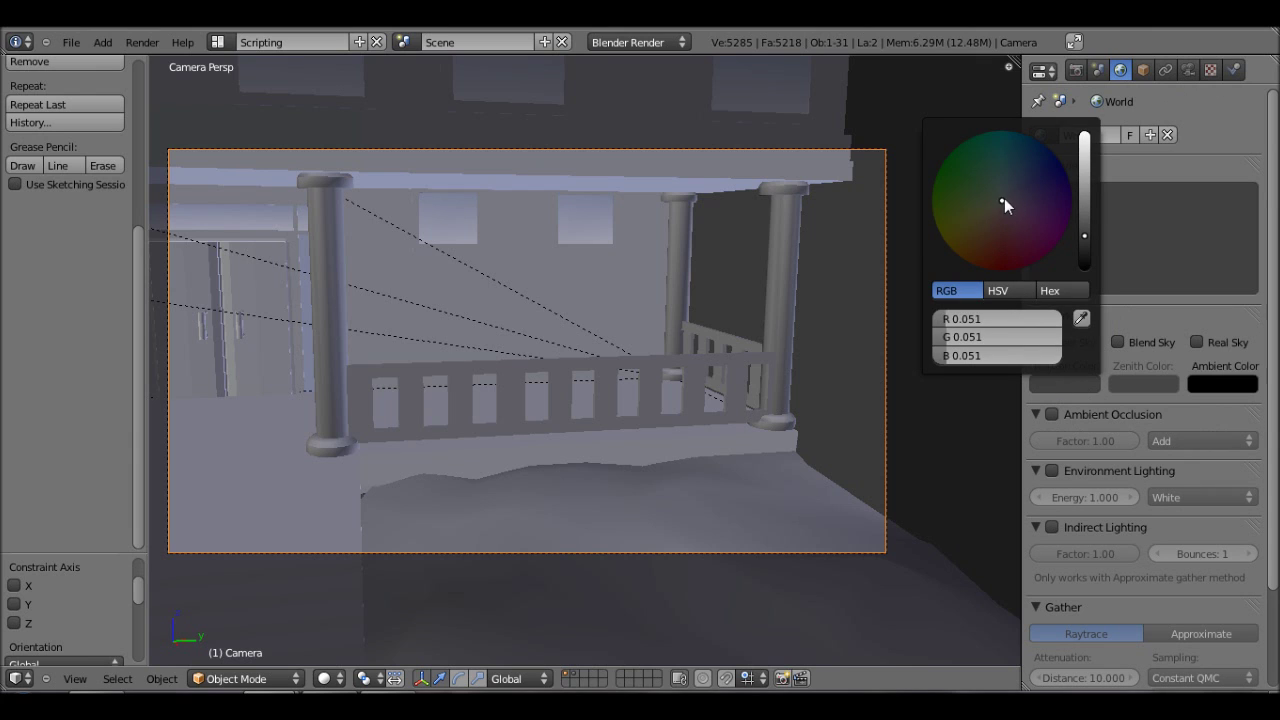
drag(1004, 198, 1067, 163)
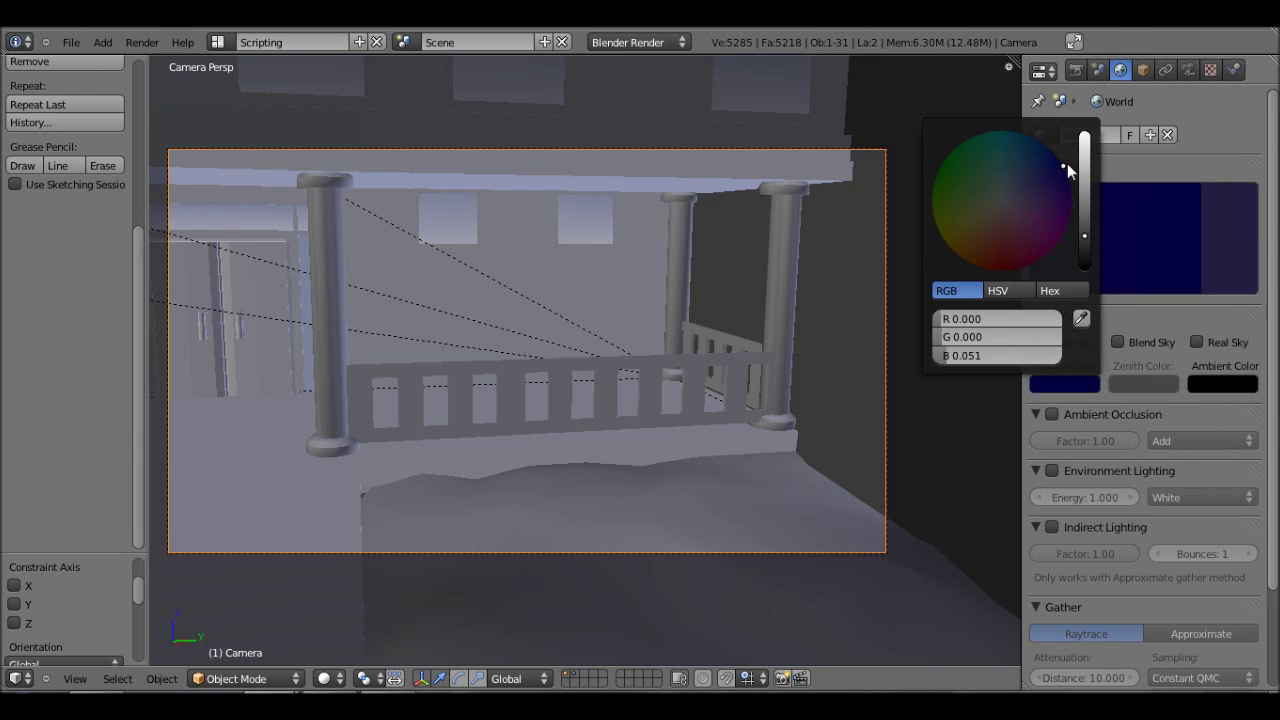
click(1118, 341)
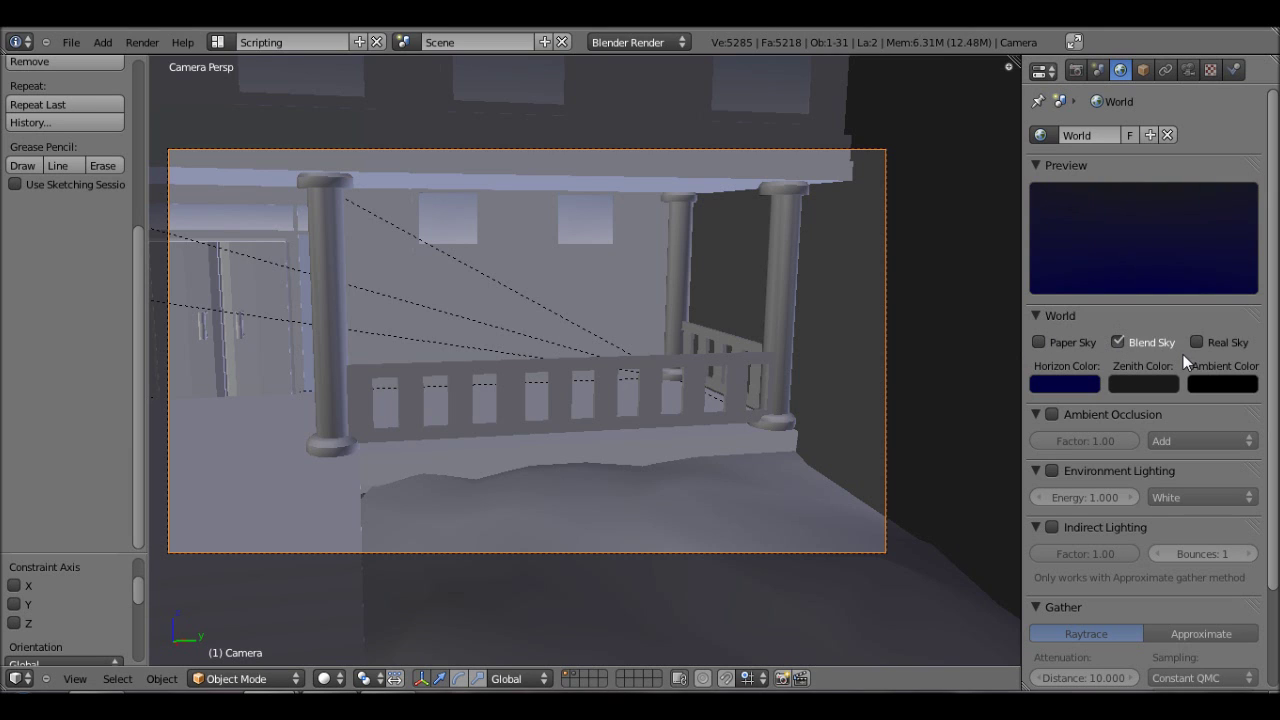
click(1196, 344)
click(1058, 338)
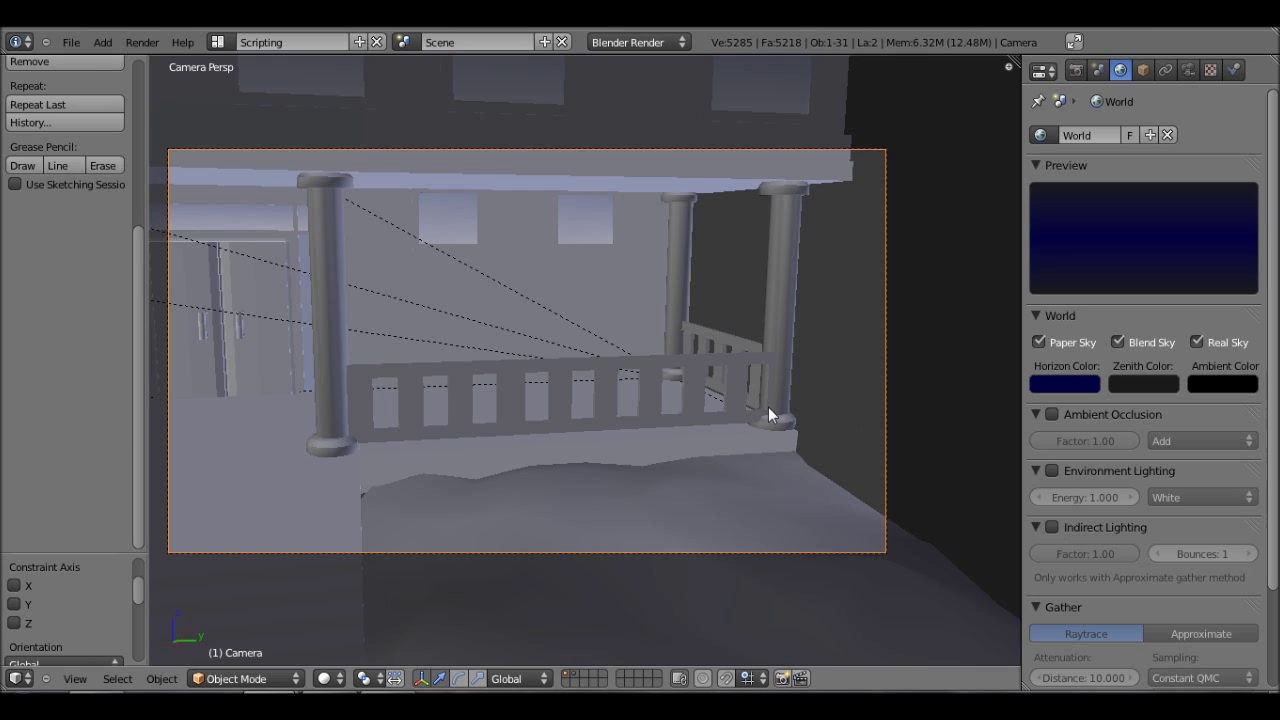
Step: Render the camera view to check the sky, and compare it with the courtfin image in Windows Live Photo Gallery
key(F12)
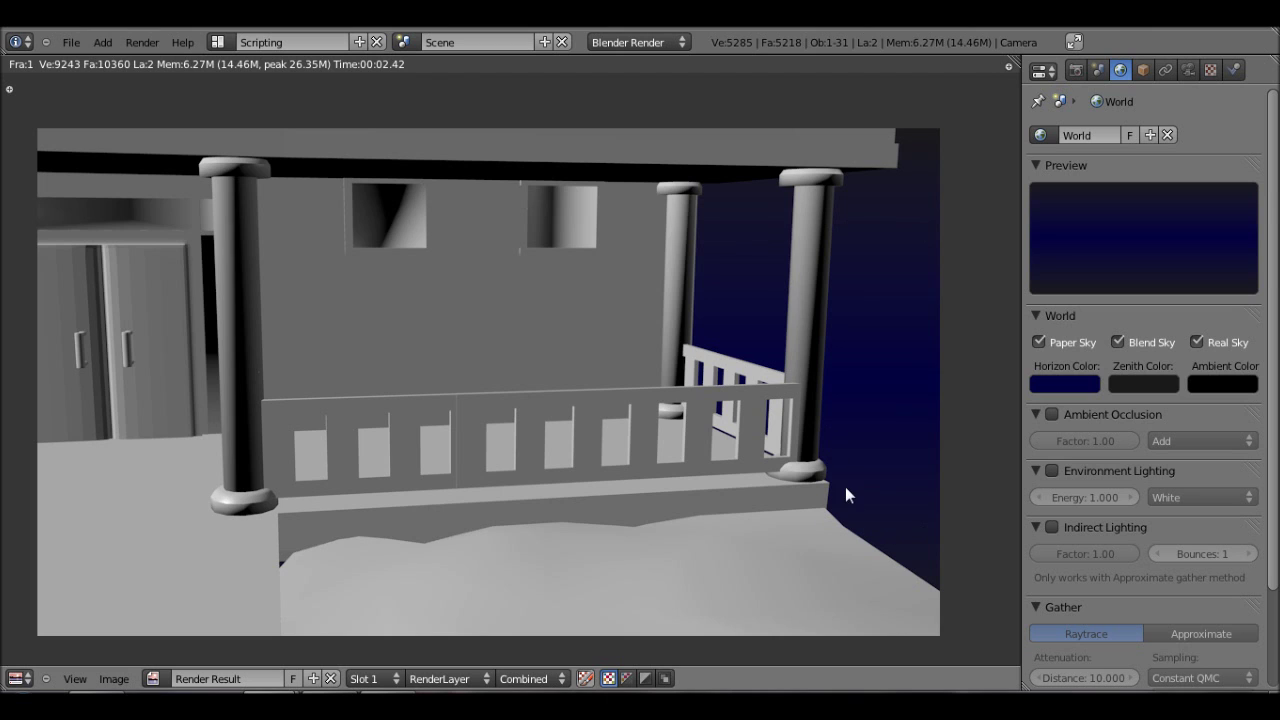
key(Escape)
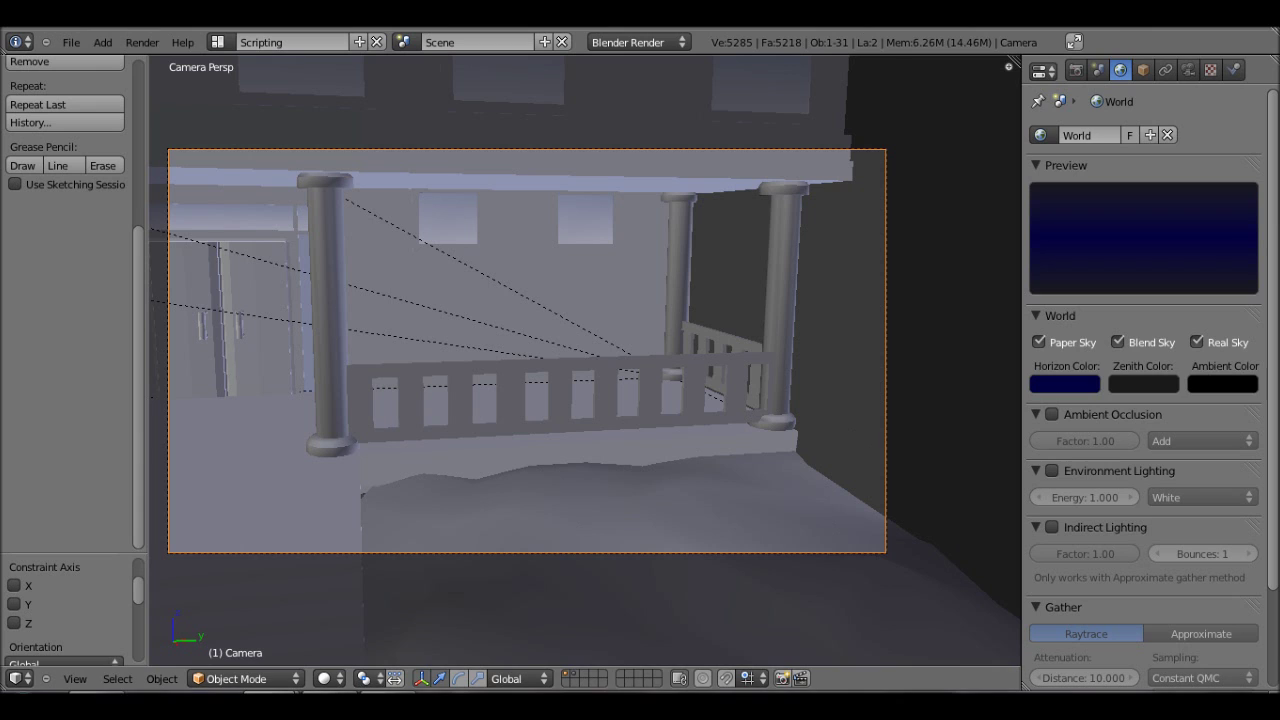
click(336, 690)
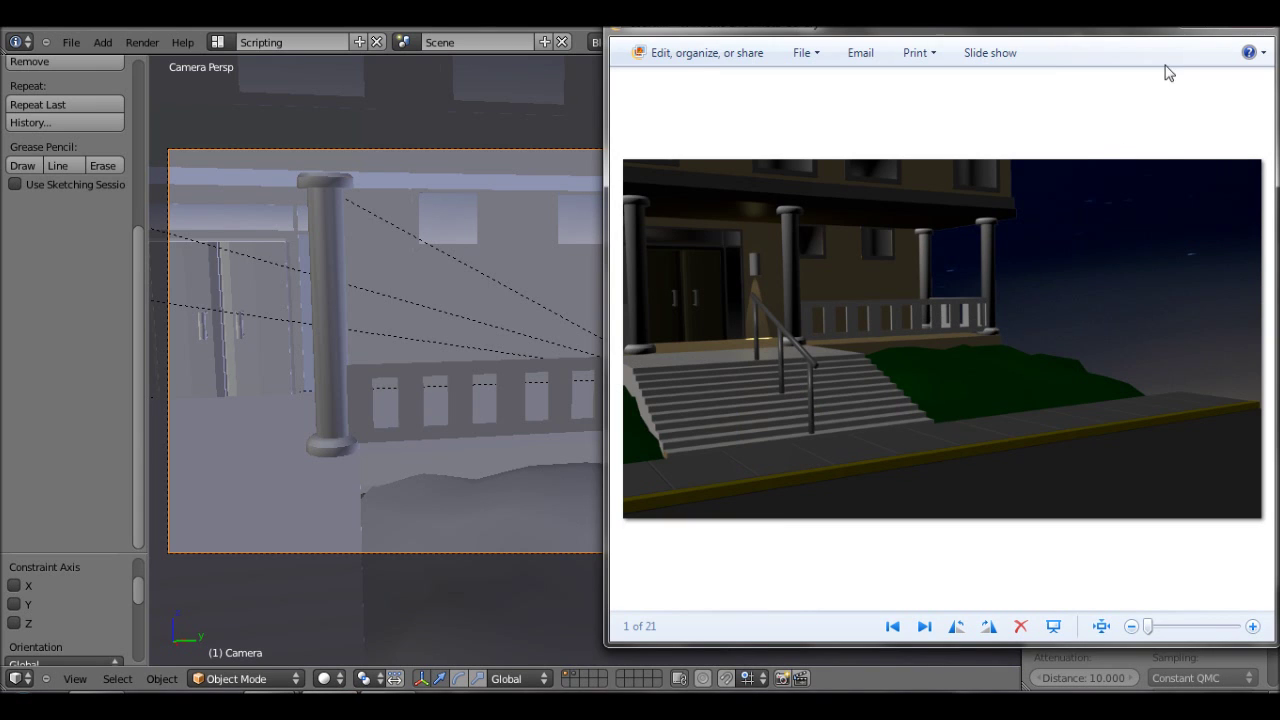
click(1190, 31)
Step: Open the recent file court2.blend and render its composited scene
click(71, 42)
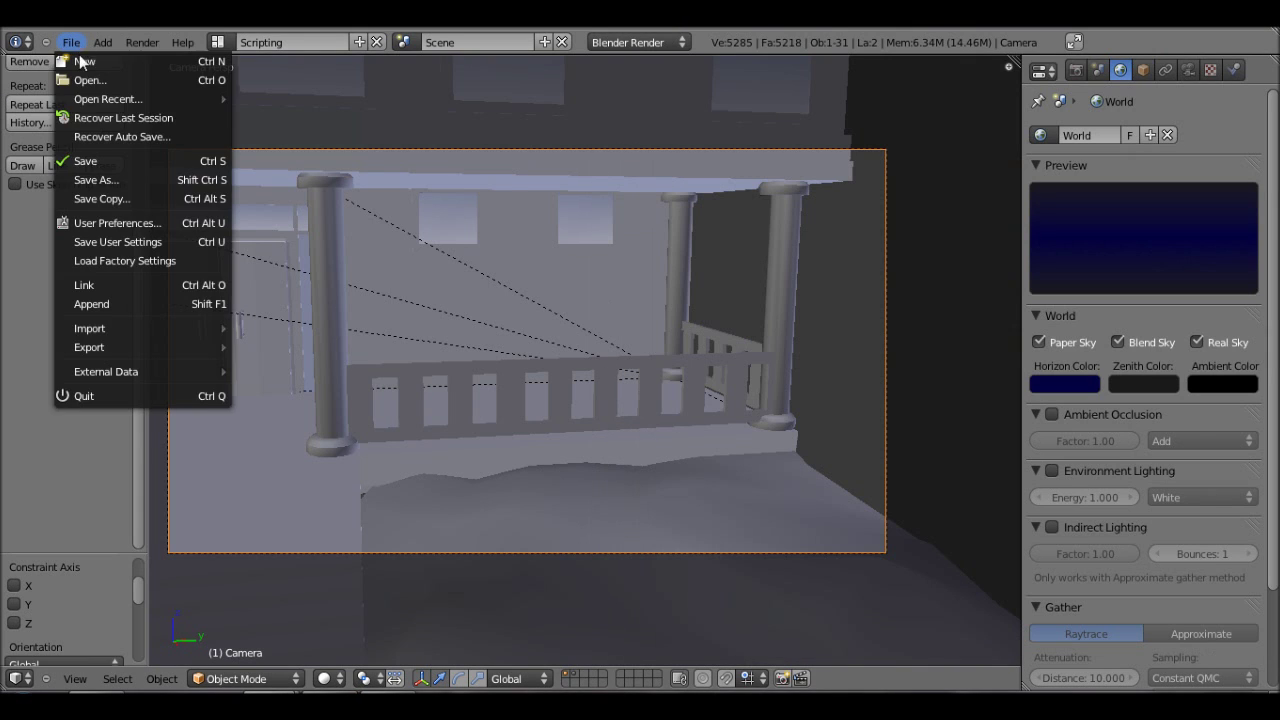
mouse_move(226, 106)
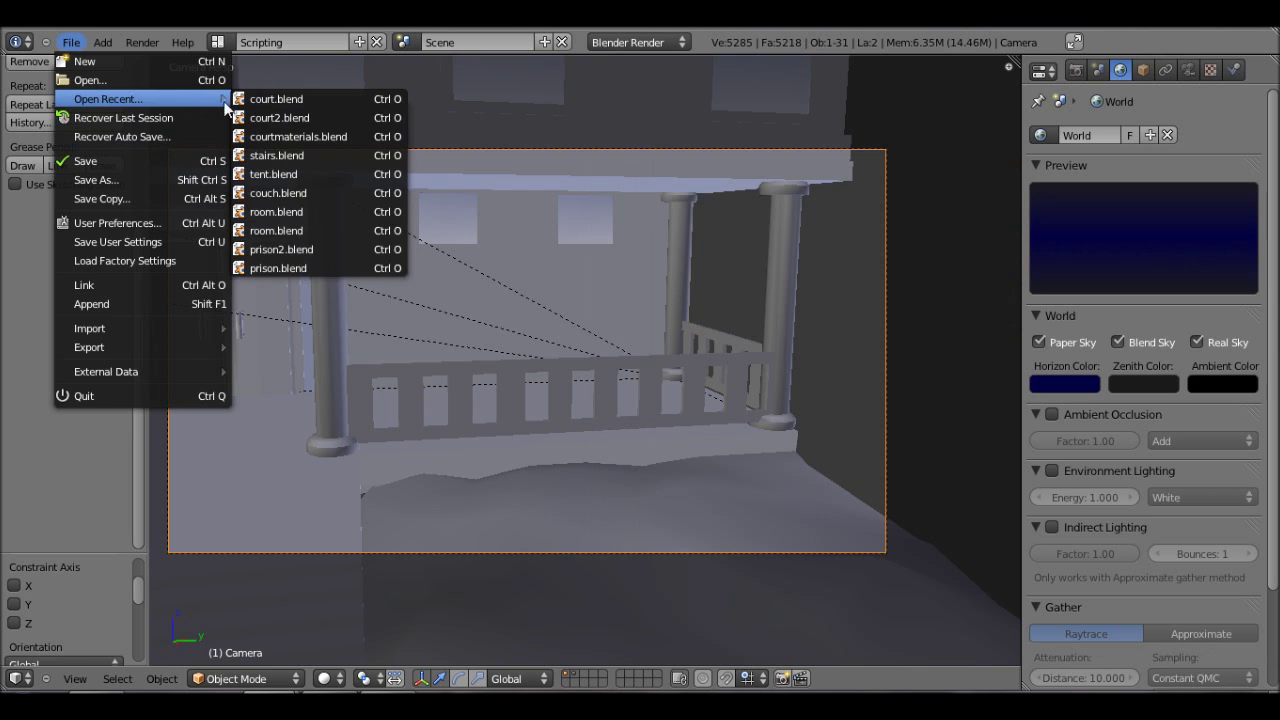
click(280, 117)
scroll(481, 408, down, 1)
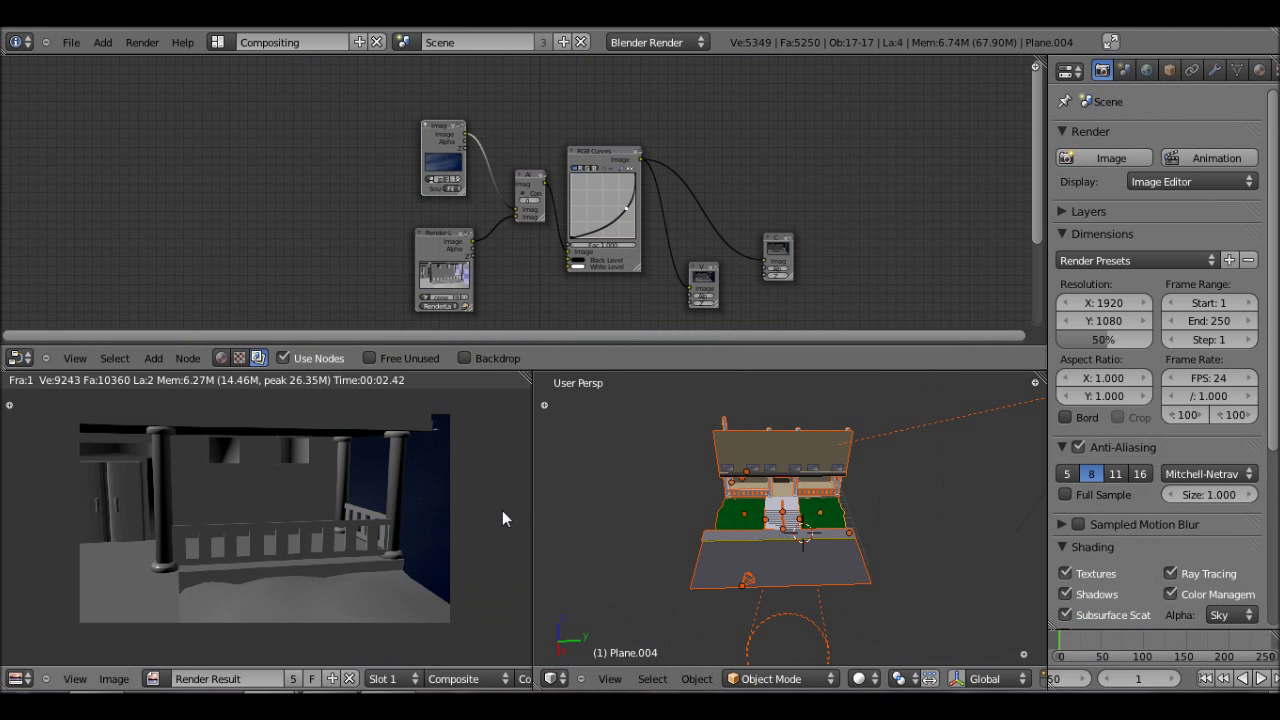
middle_drag(779, 531, 805, 520)
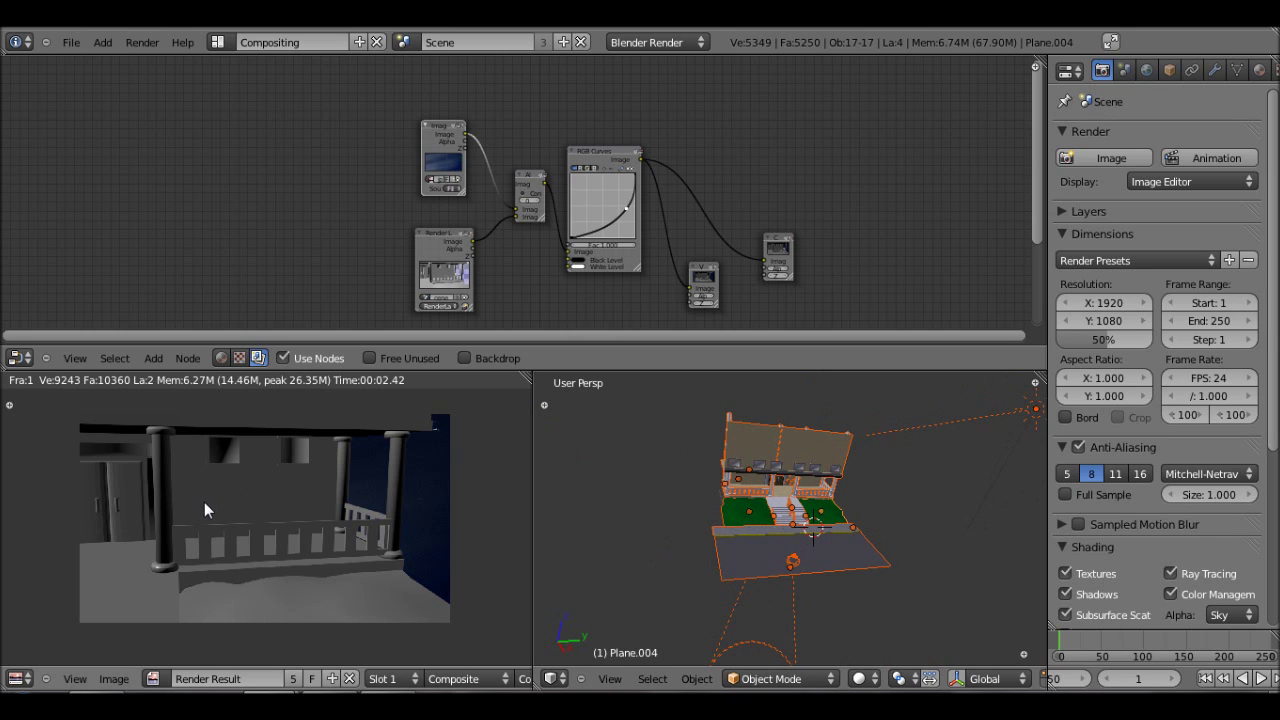
key(F12)
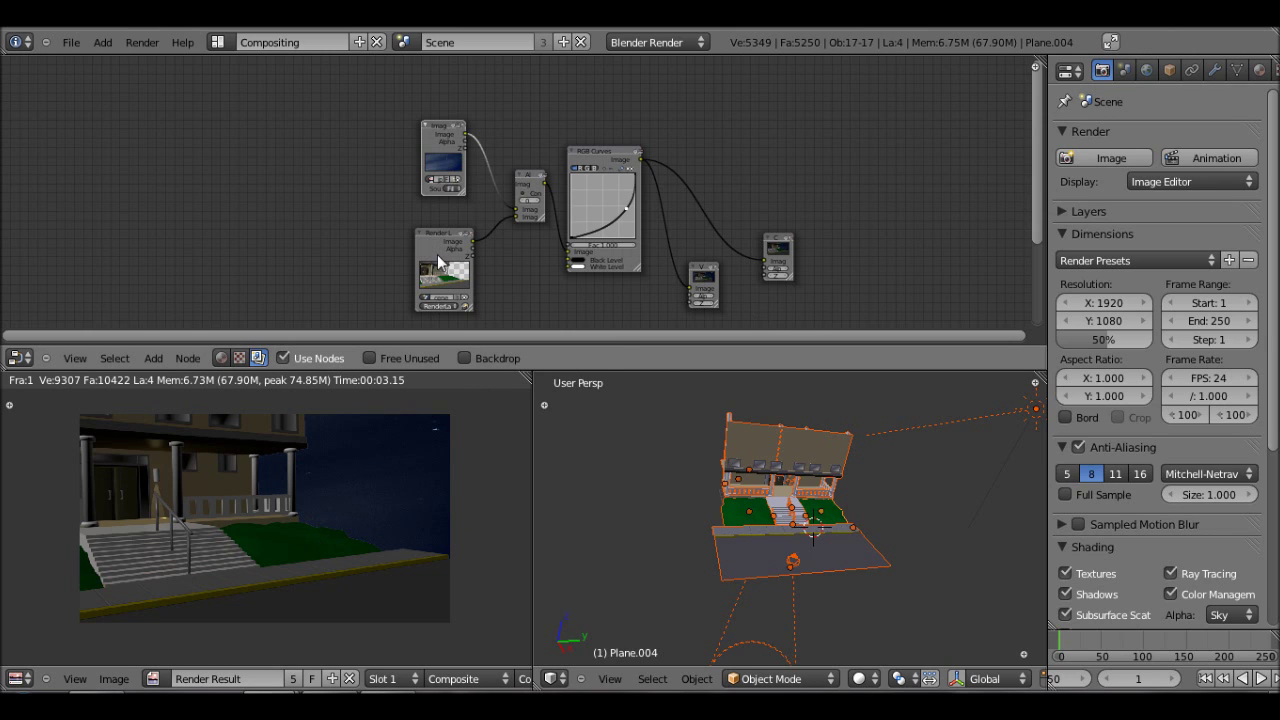
Step: Delete the sky Image input node from the compositing node tree
scroll(505, 245, up, 3)
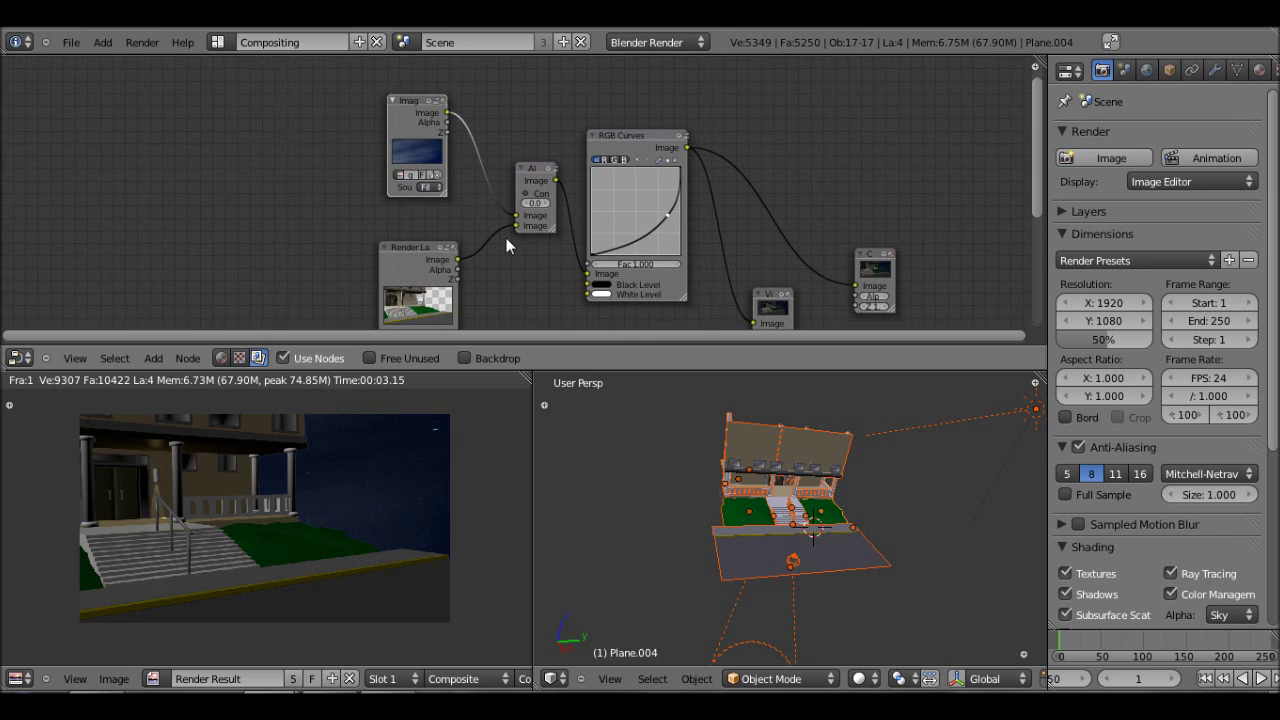
middle_drag(535, 295, 474, 271)
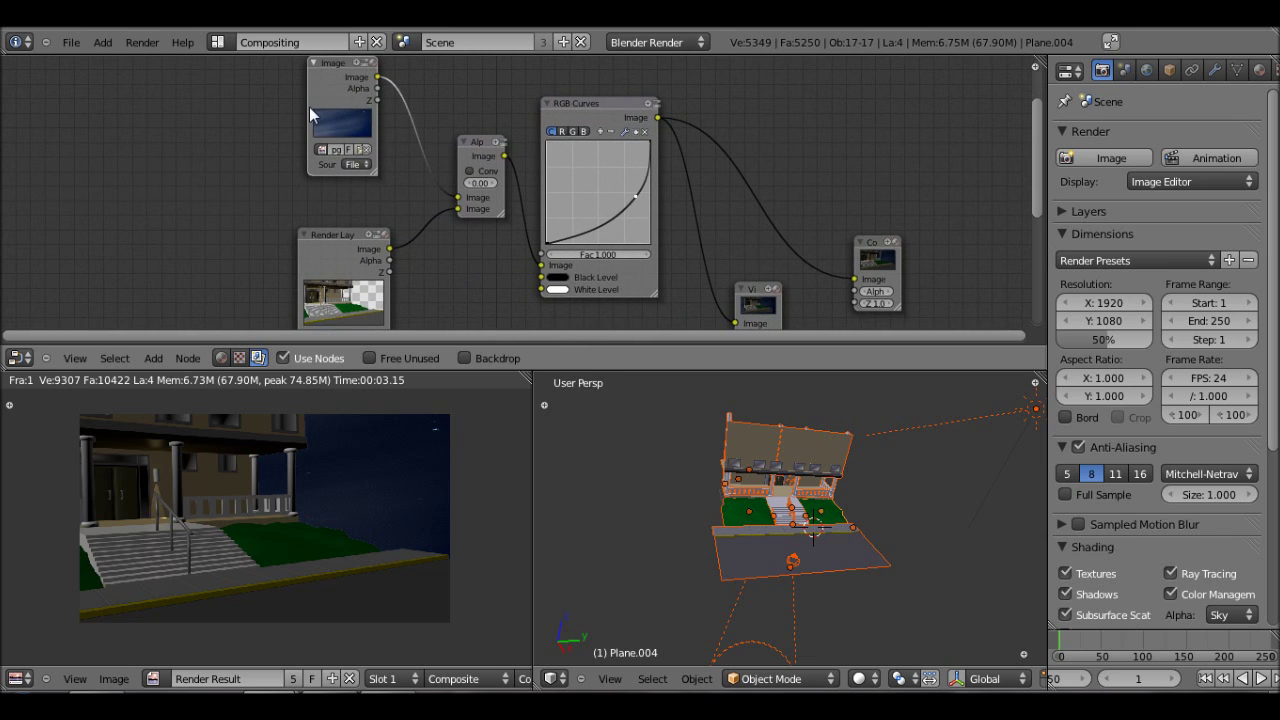
scroll(669, 234, up, 1)
scroll(667, 270, down, 1)
click(358, 130)
key(x)
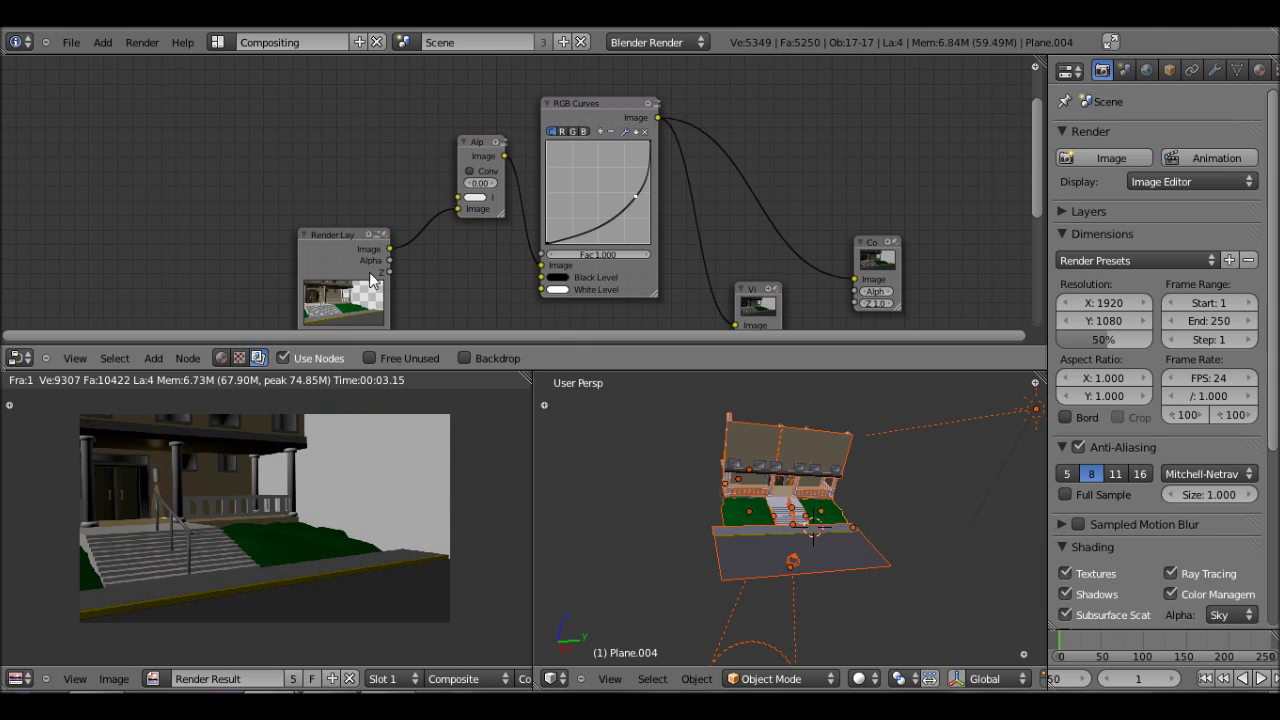
Step: Delete the Alpha Over, RGB Curves, Viewer and Composite nodes, leaving only the Render Layers node
click(497, 170)
key(x)
click(622, 107)
key(x)
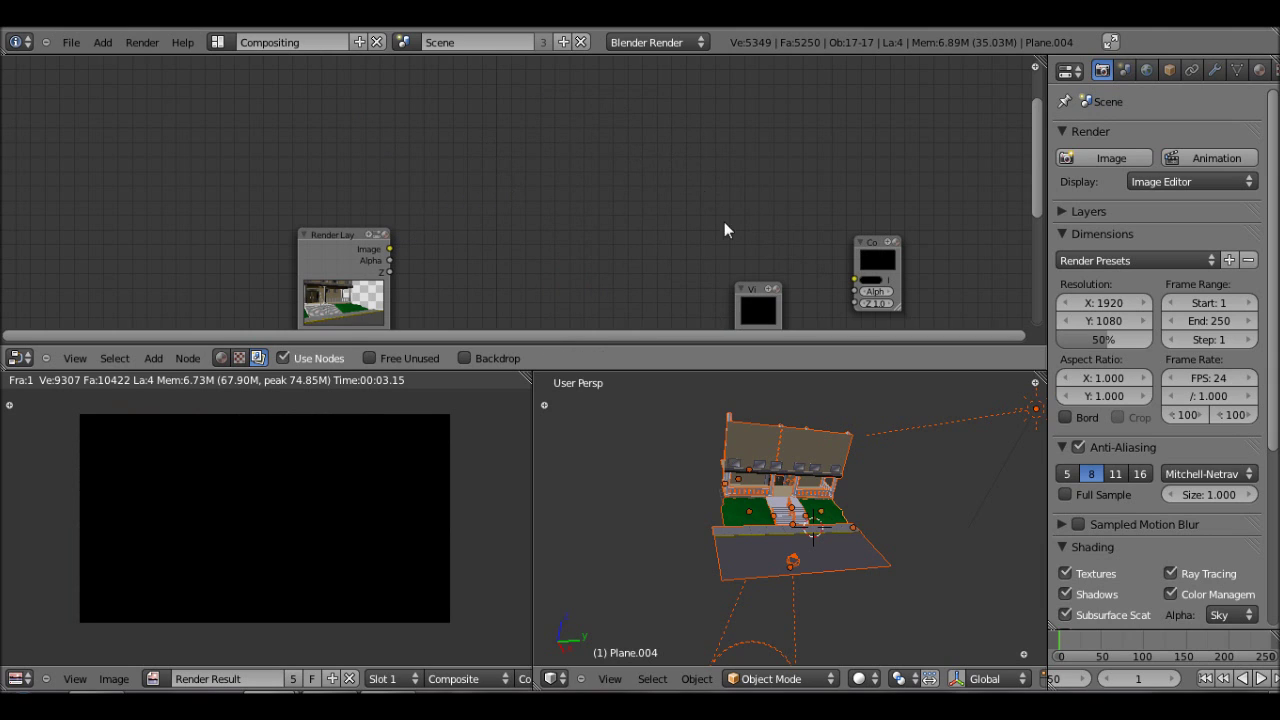
click(753, 285)
key(x)
click(867, 250)
key(x)
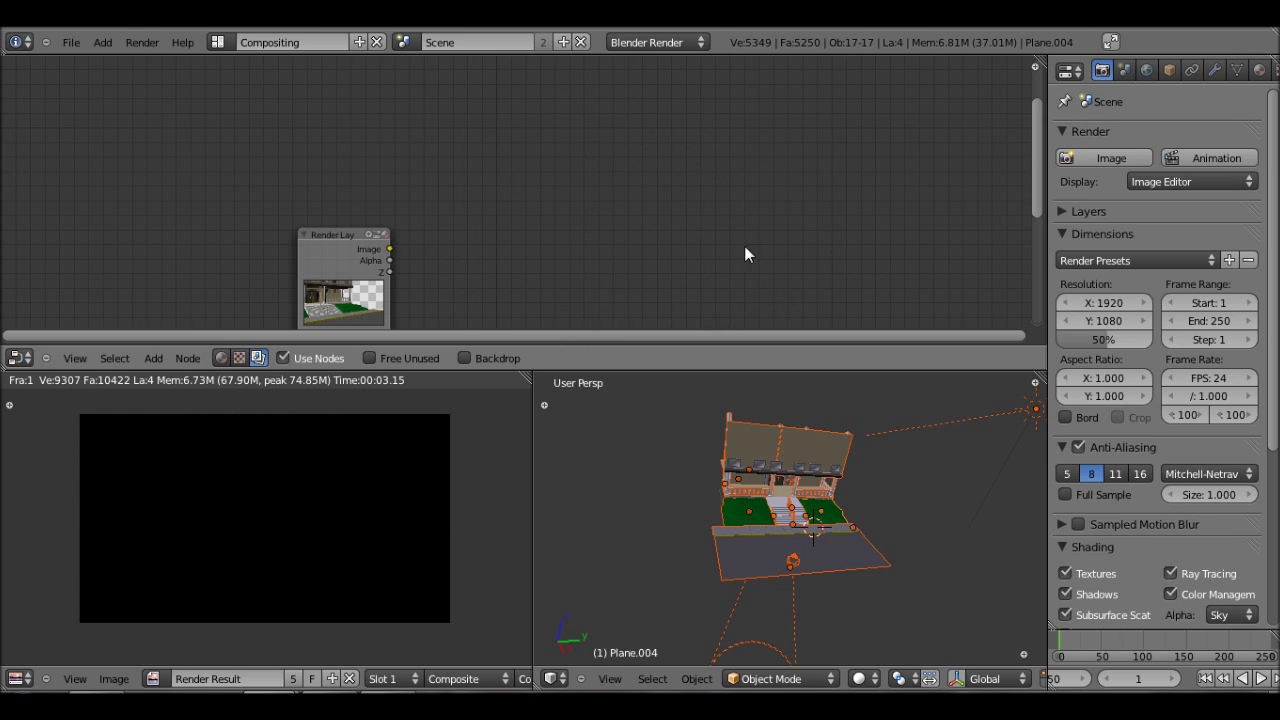
Step: Choose the Node Editor as the compositing area's editor type and move the Render Layers node further up and left on the canvas
click(20, 358)
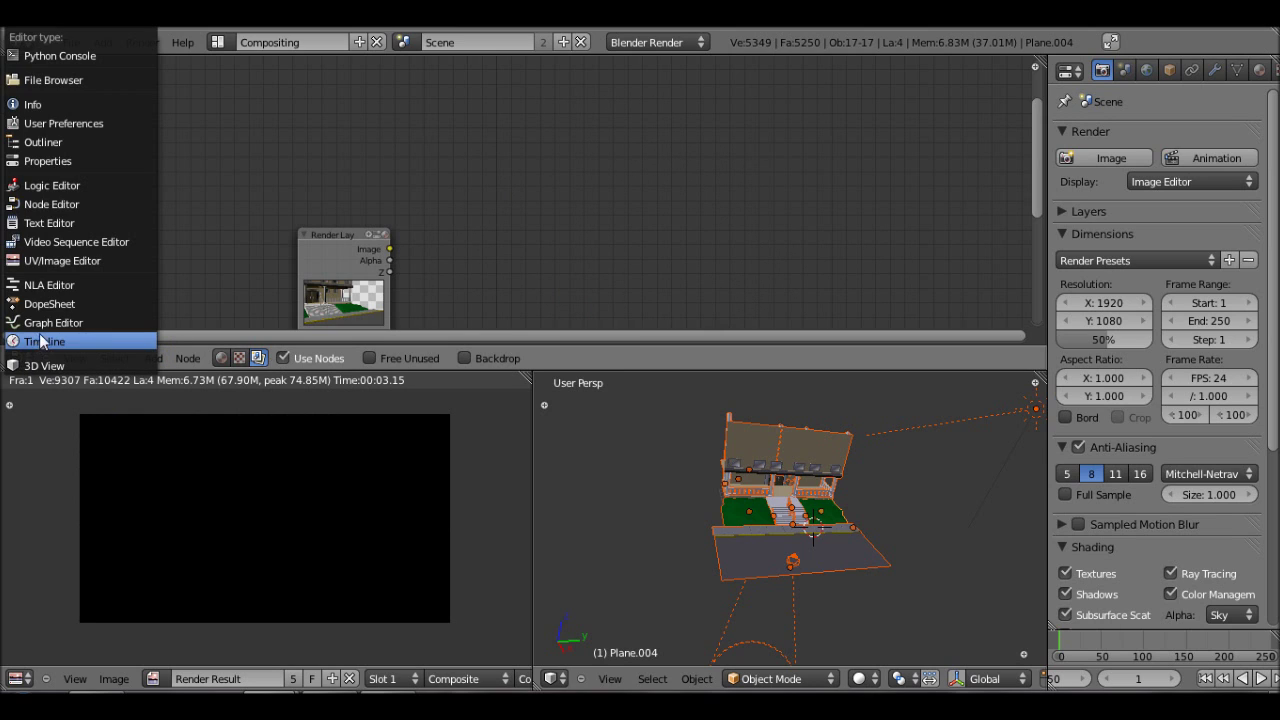
click(75, 204)
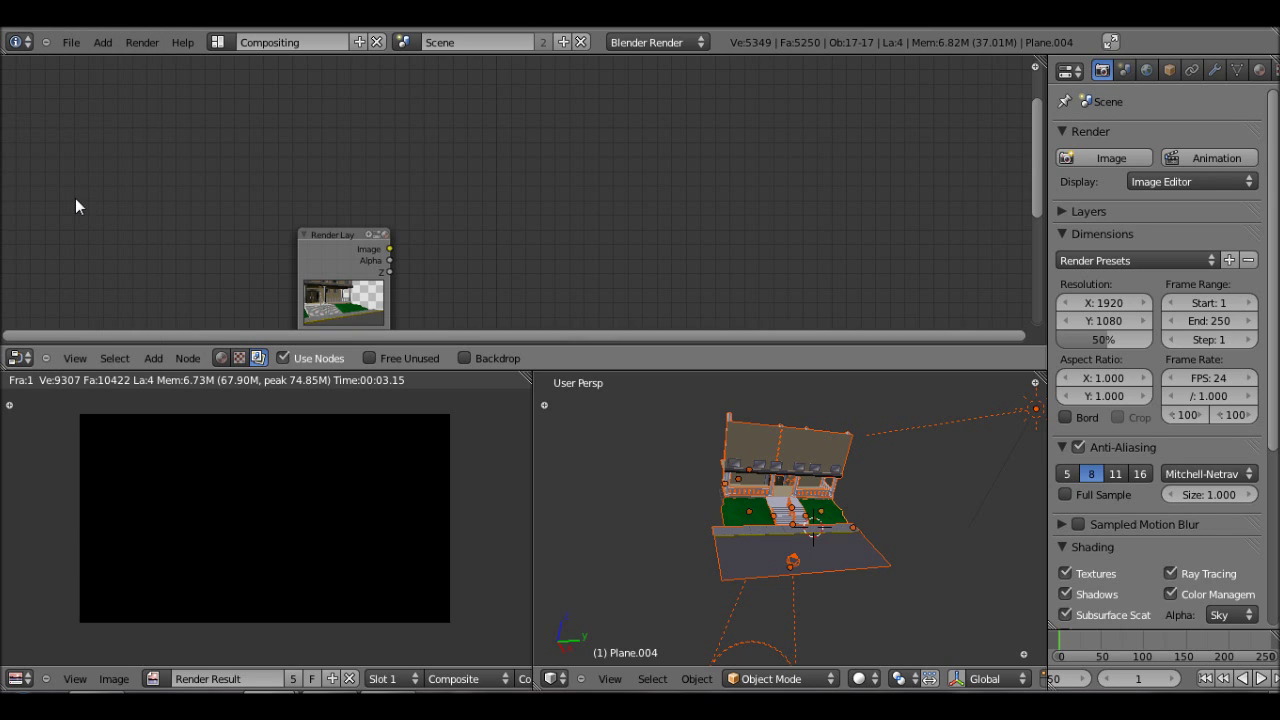
drag(306, 226, 204, 181)
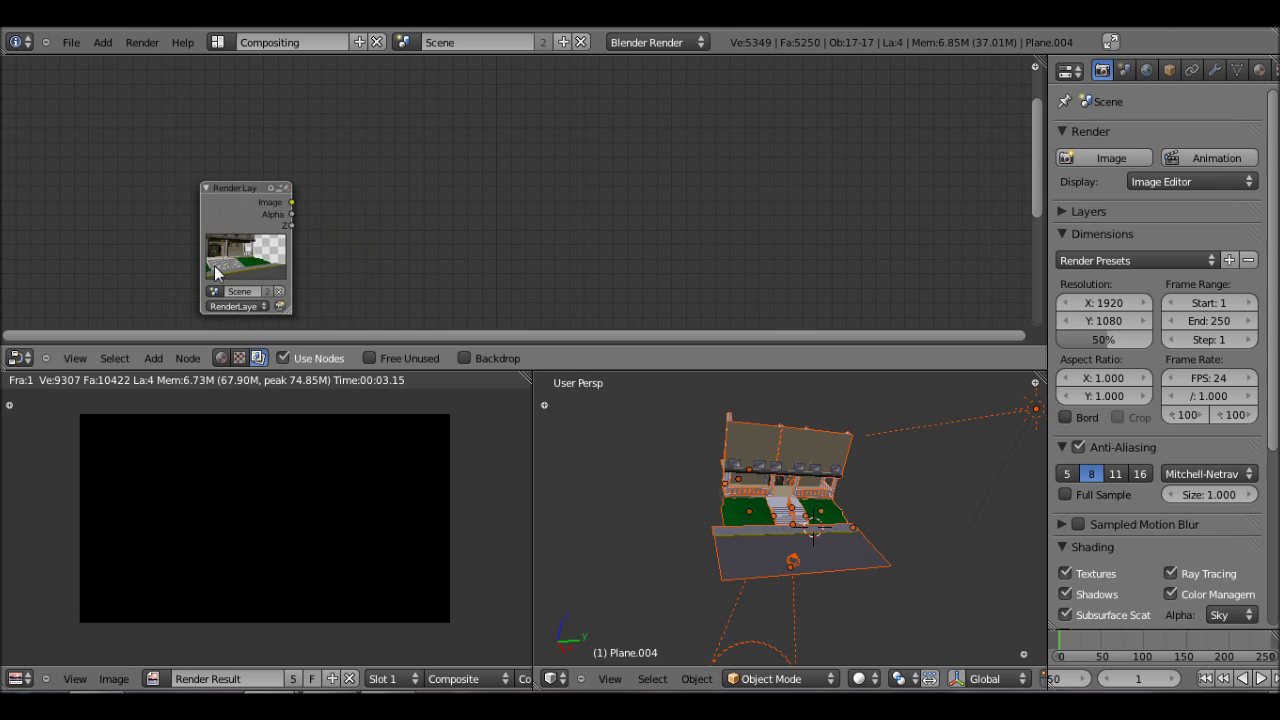
Step: Add an Image input node and place it just above the Render Layers node
click(151, 359)
mouse_move(197, 232)
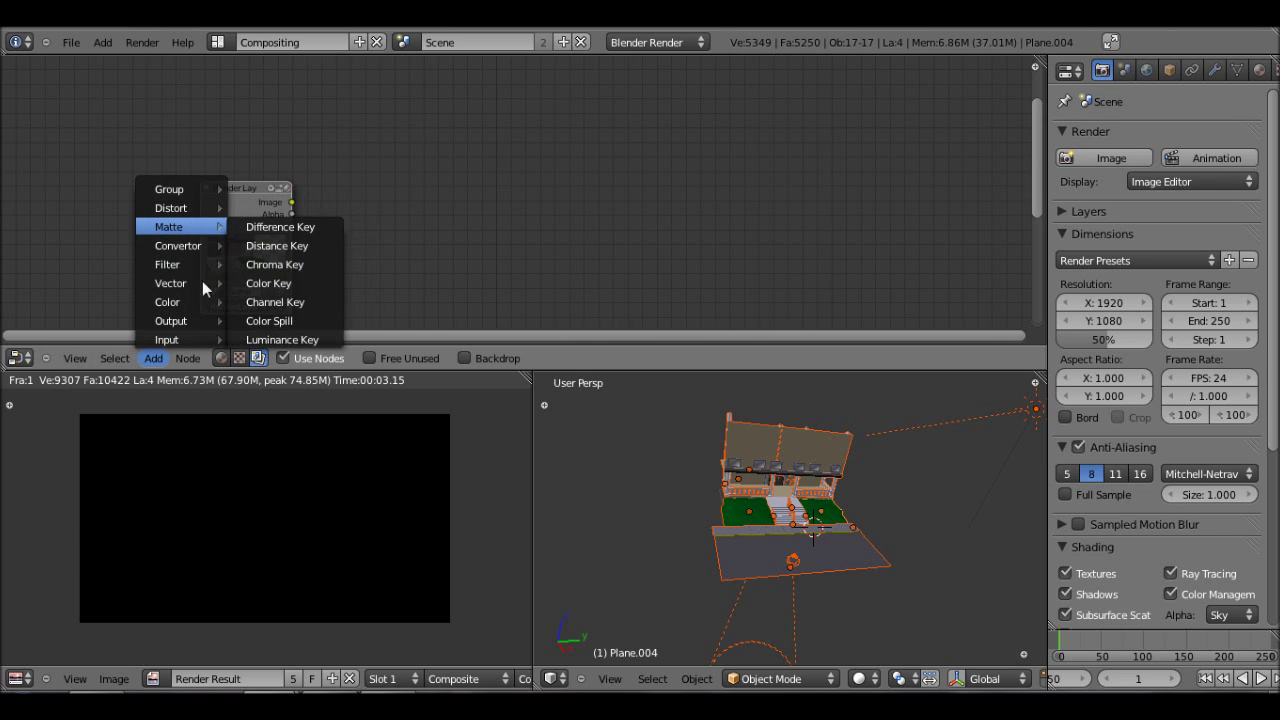
mouse_move(196, 327)
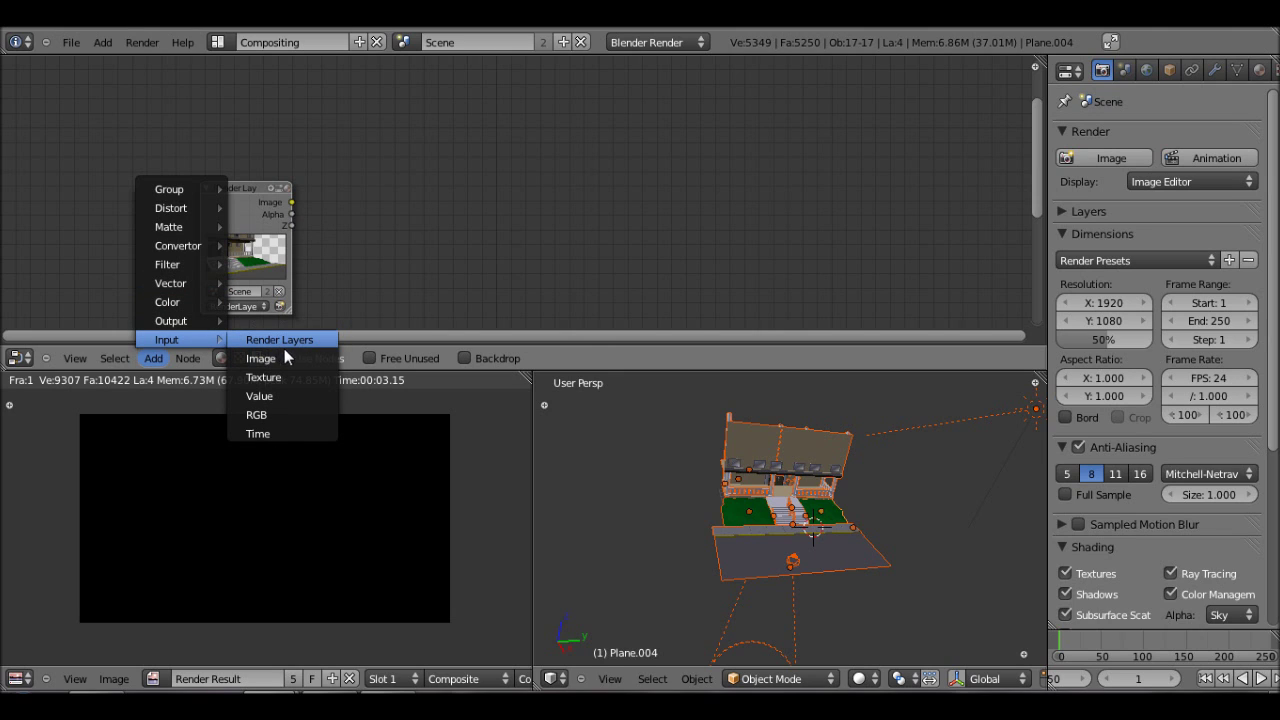
click(290, 358)
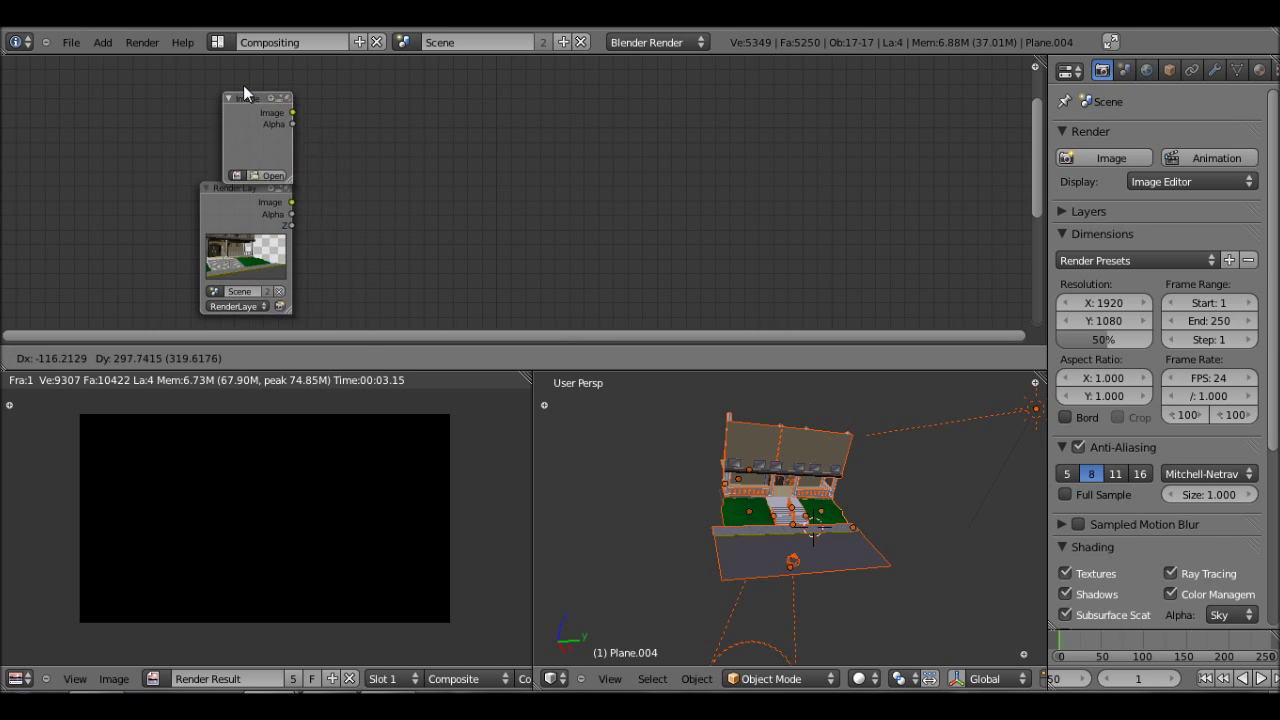
click(232, 77)
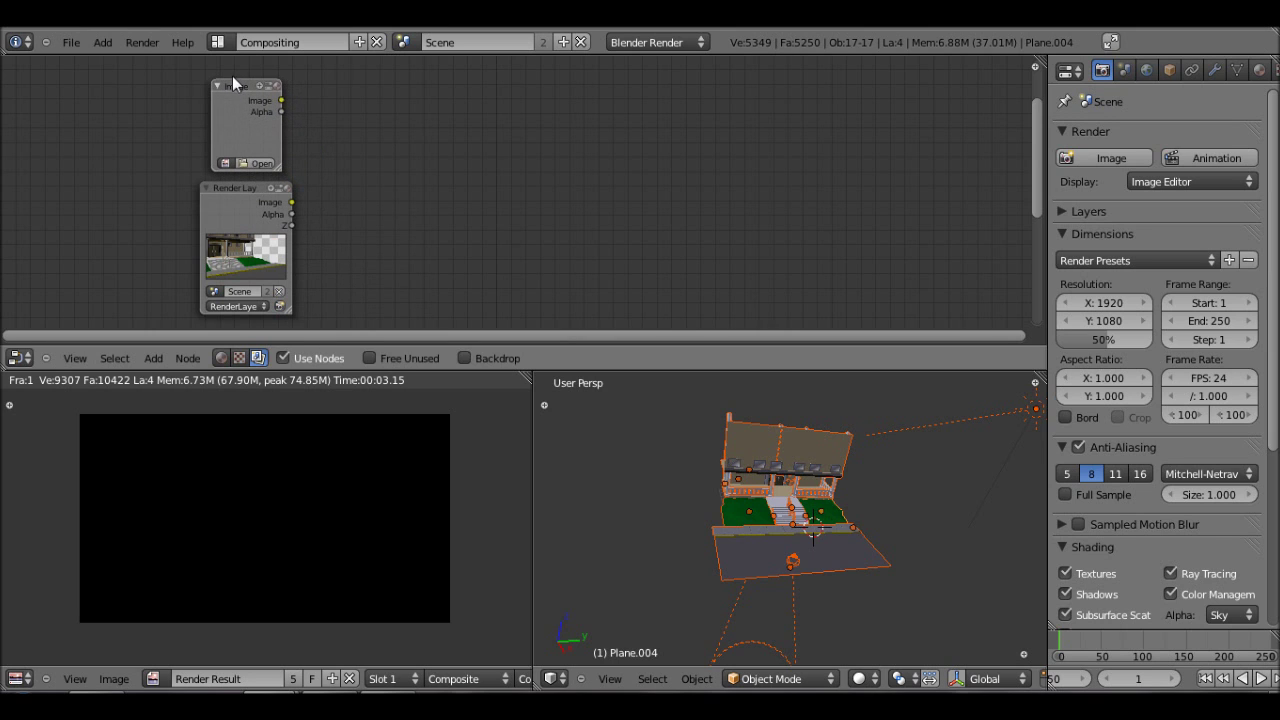
Step: Load sky.jpg from the Textures folder into the Image node and move the node up clear of the Render Layers node
click(254, 162)
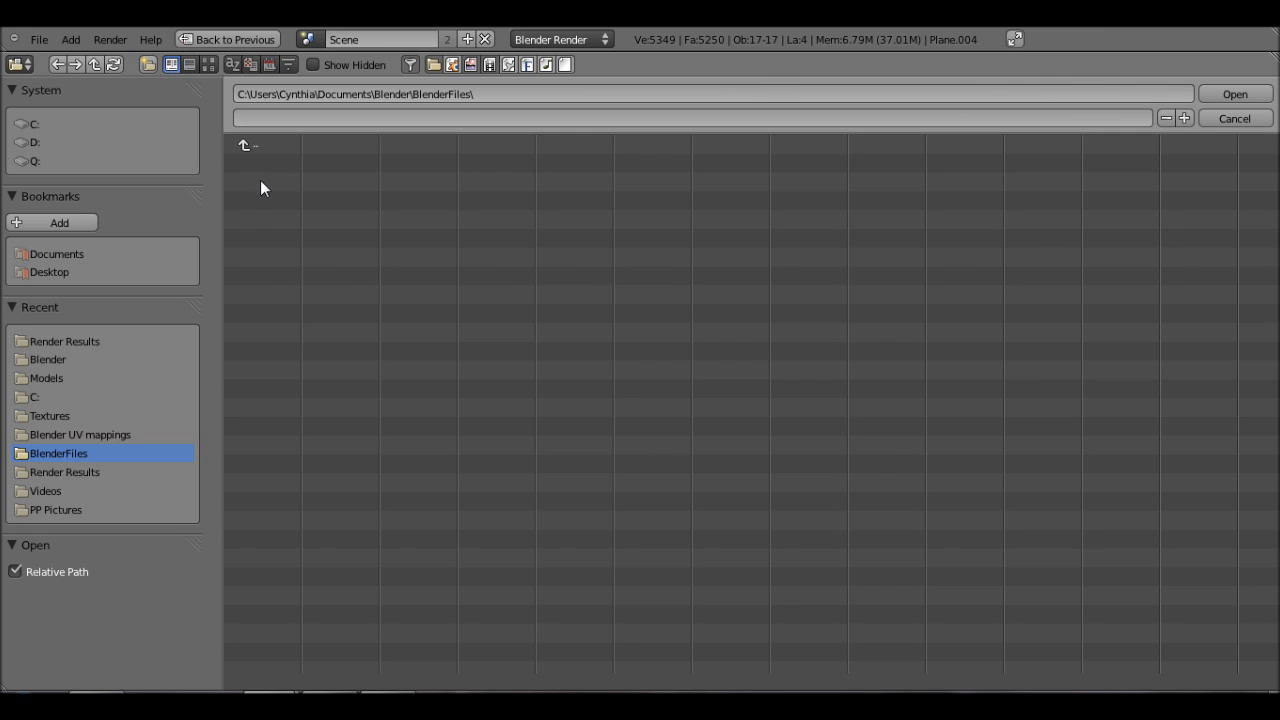
click(52, 416)
click(281, 616)
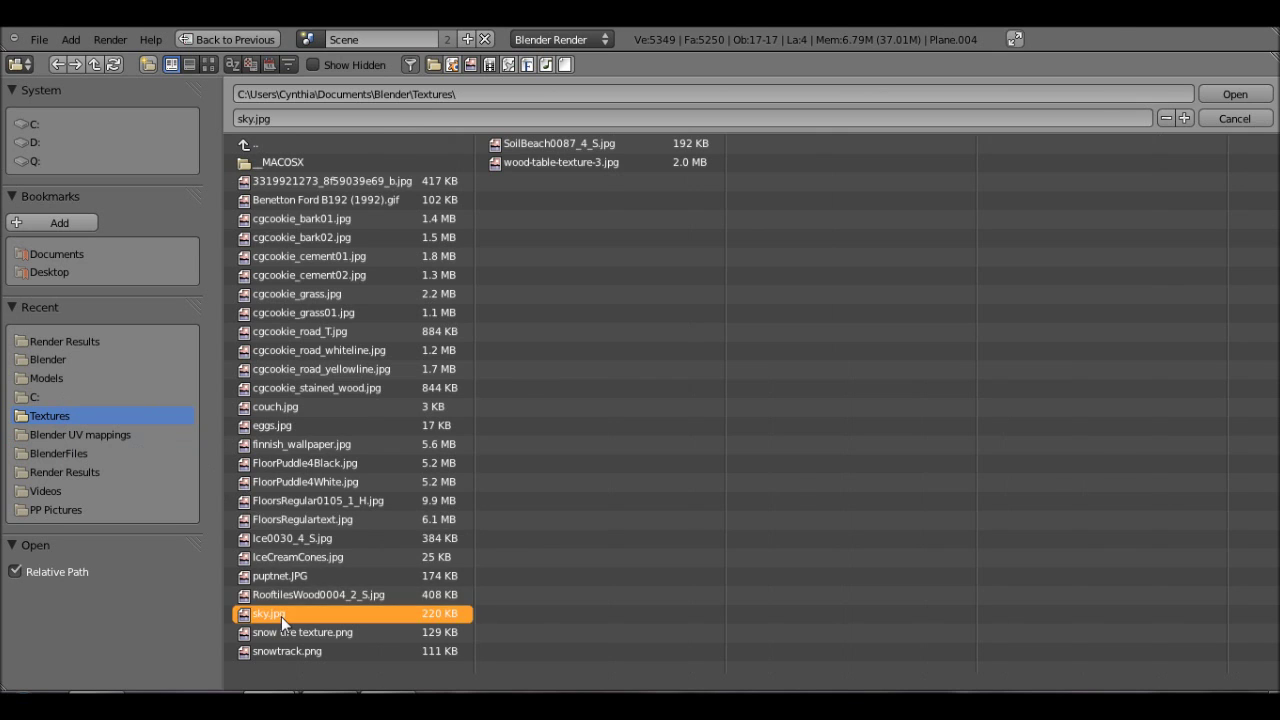
double_click(281, 616)
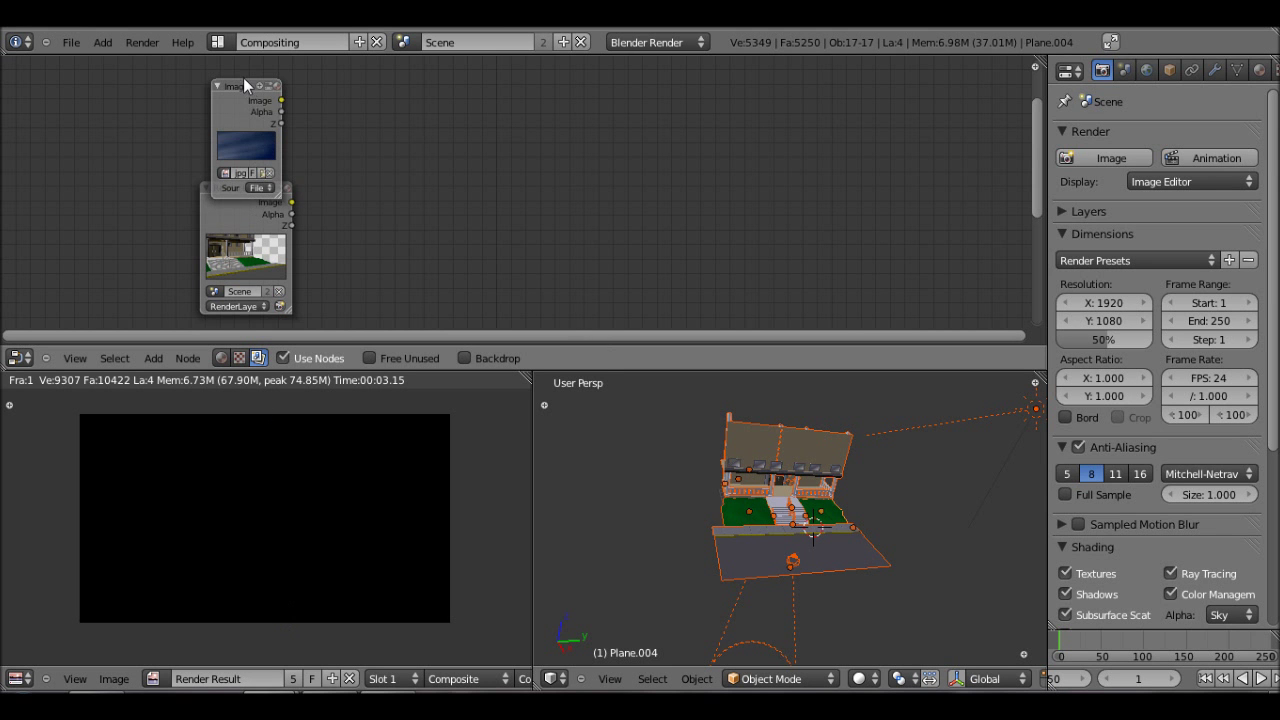
drag(244, 80, 239, 56)
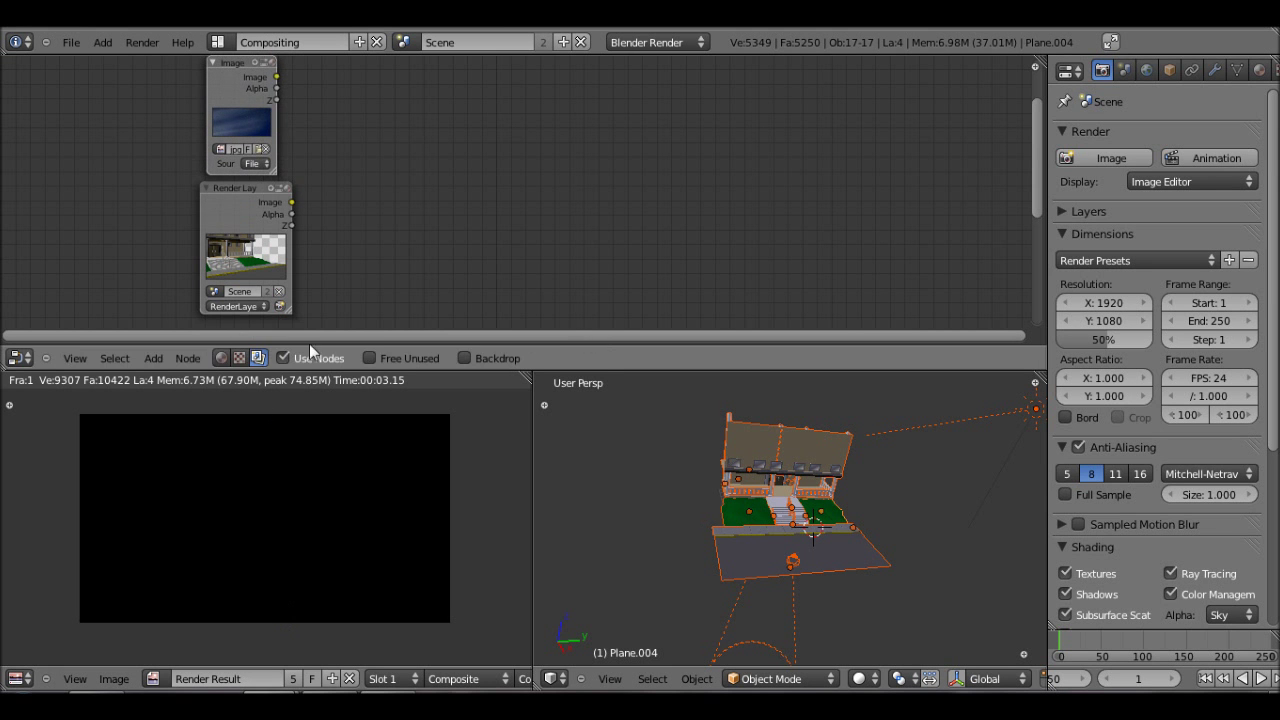
drag(565, 346, 564, 384)
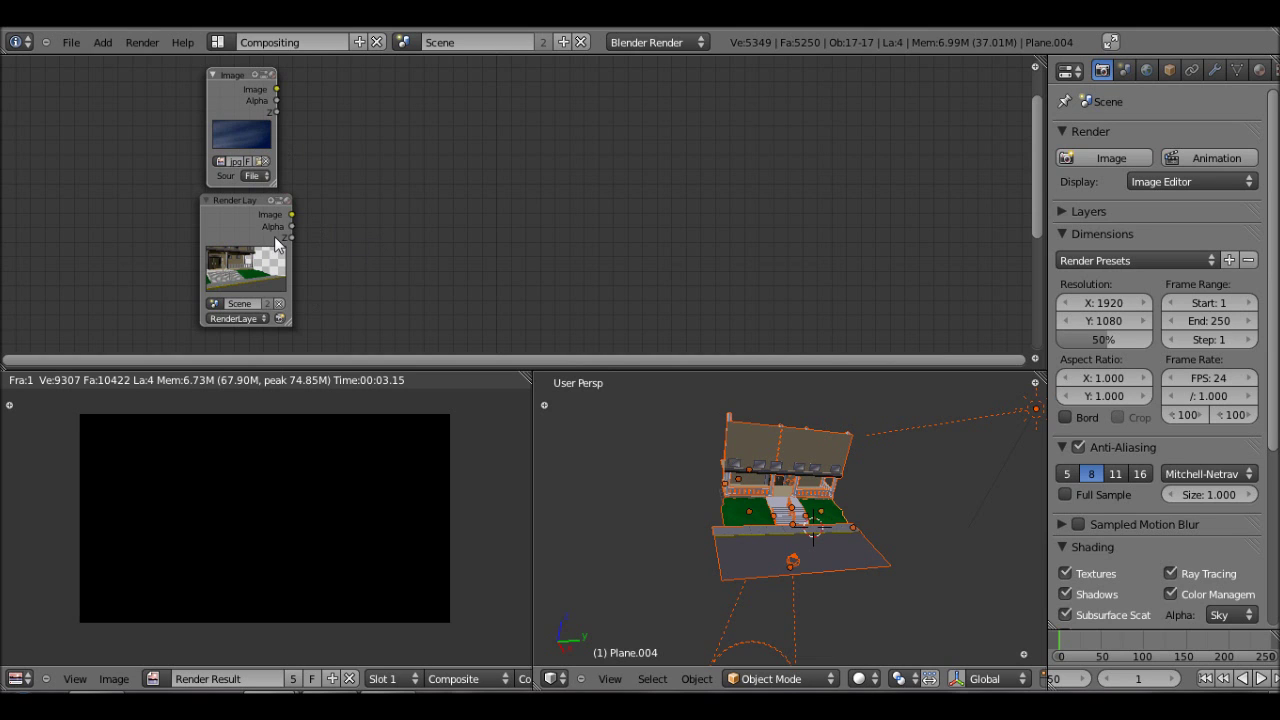
scroll(628, 236, down, 3)
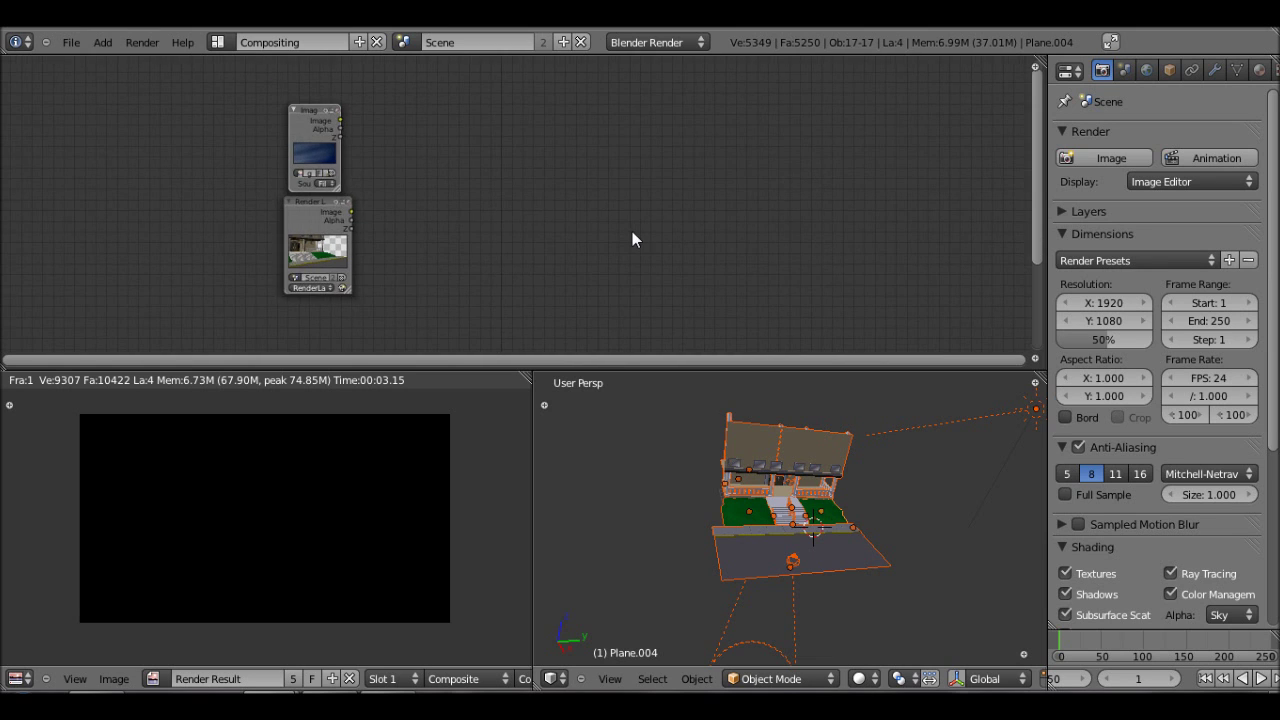
scroll(632, 236, up, 1)
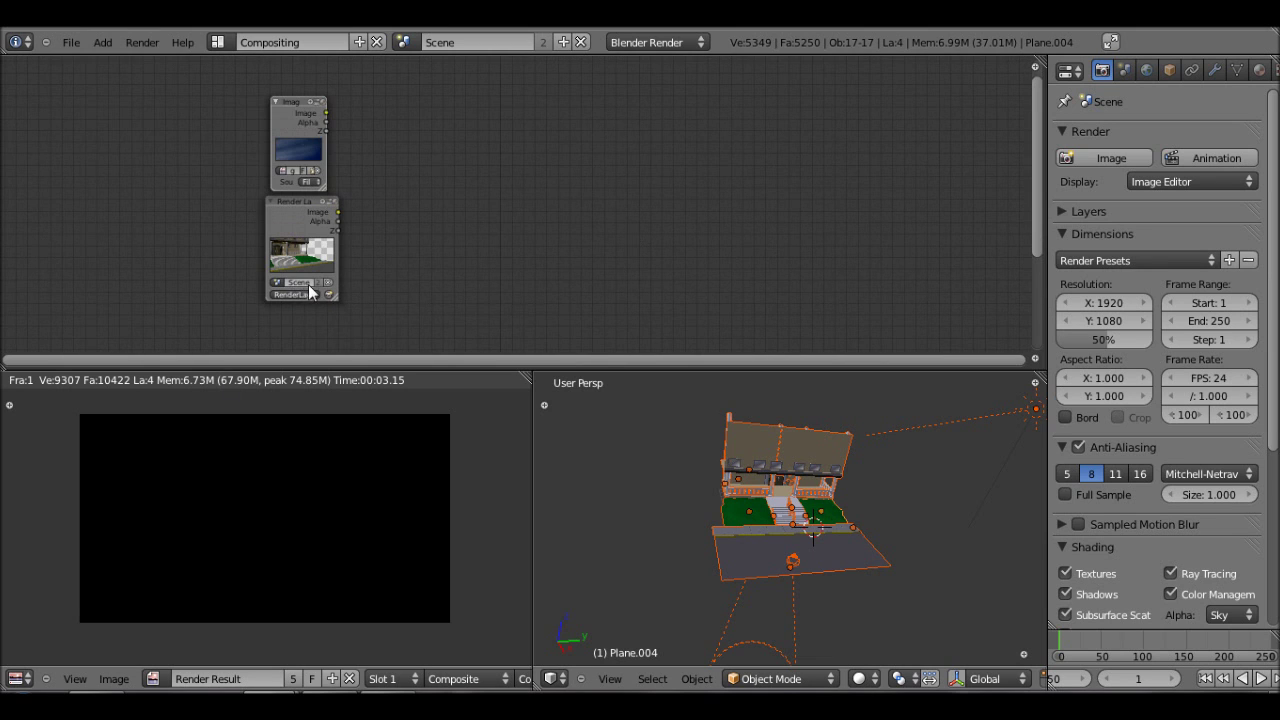
scroll(316, 287, up, 1)
scroll(316, 287, down, 2)
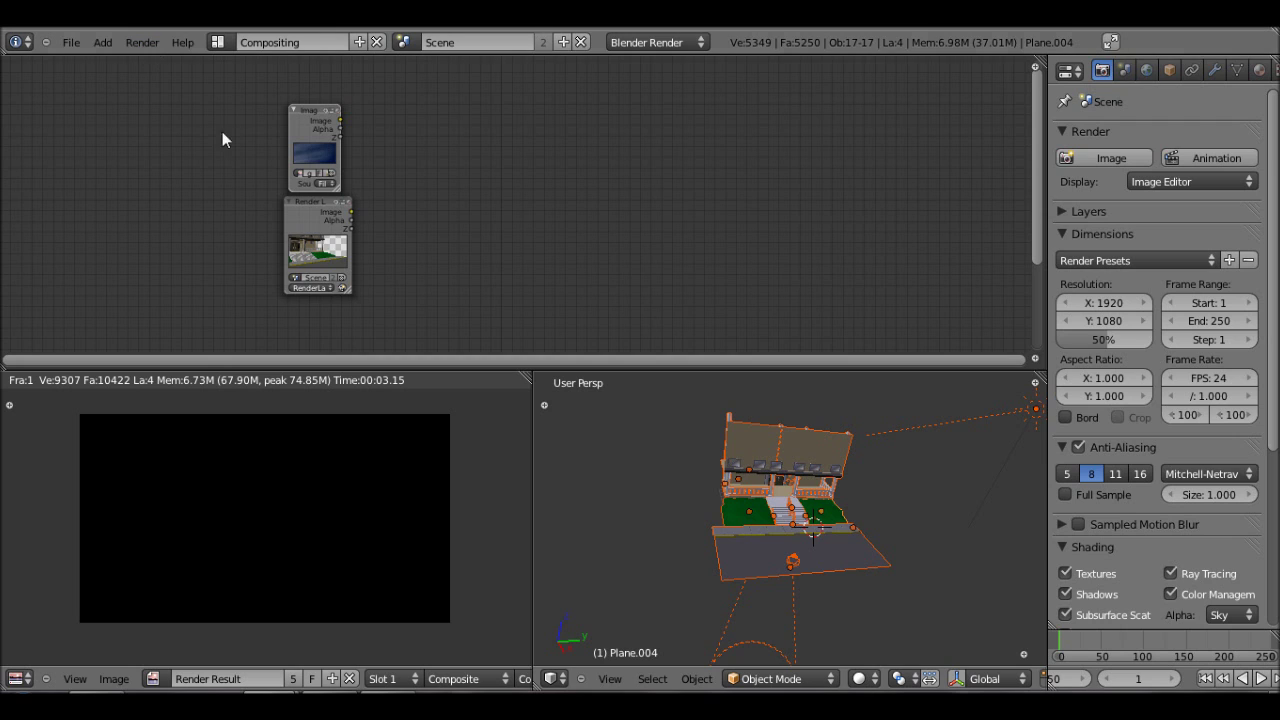
click(111, 48)
scroll(552, 303, down, 5)
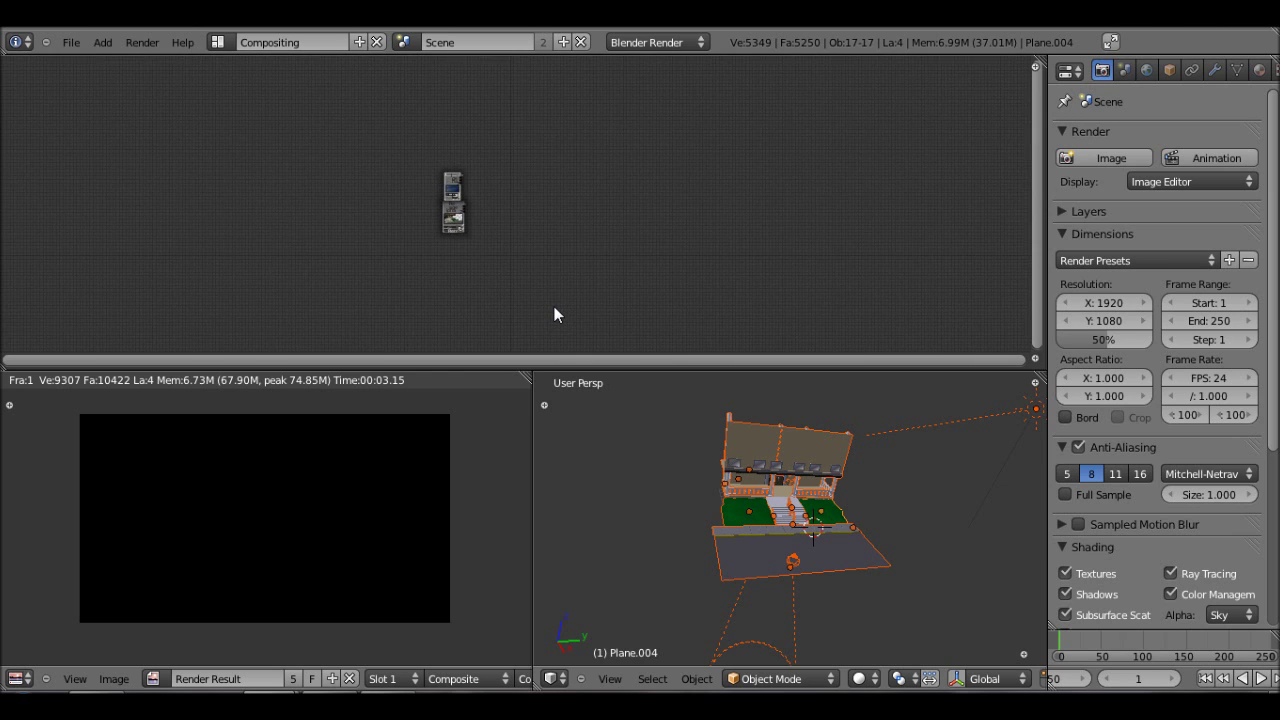
scroll(554, 307, up, 3)
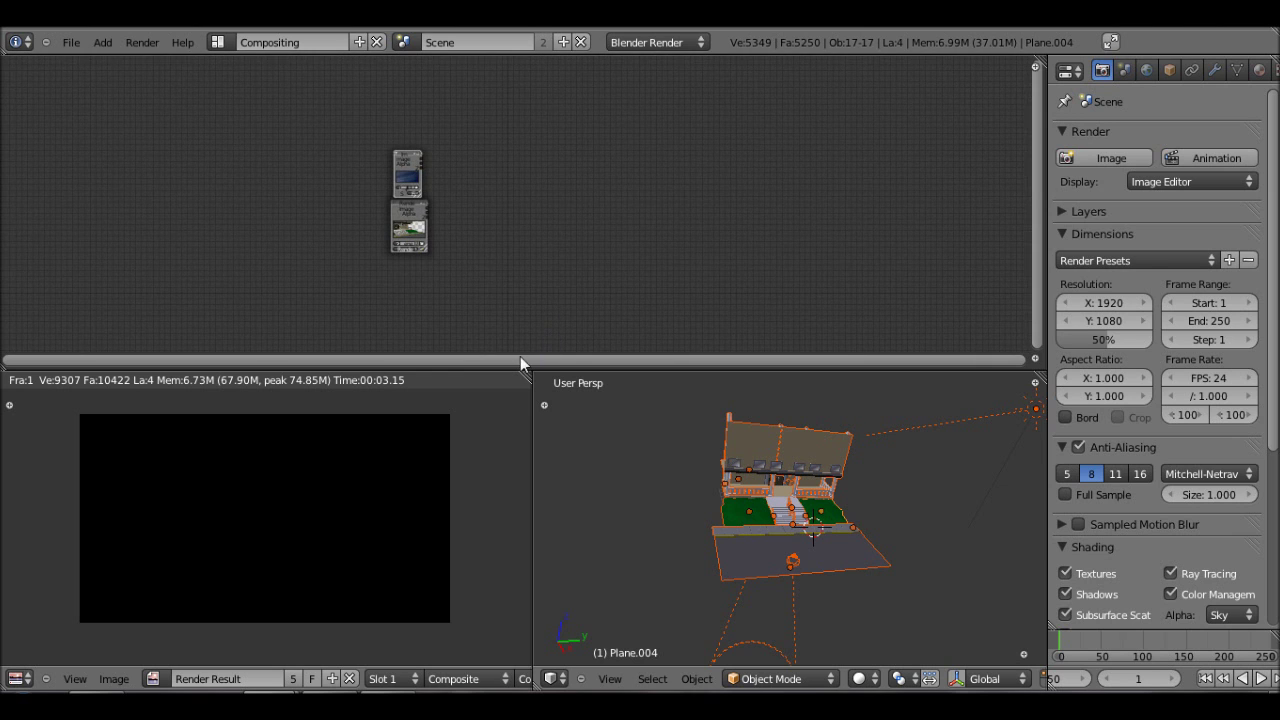
scroll(460, 266, up, 1)
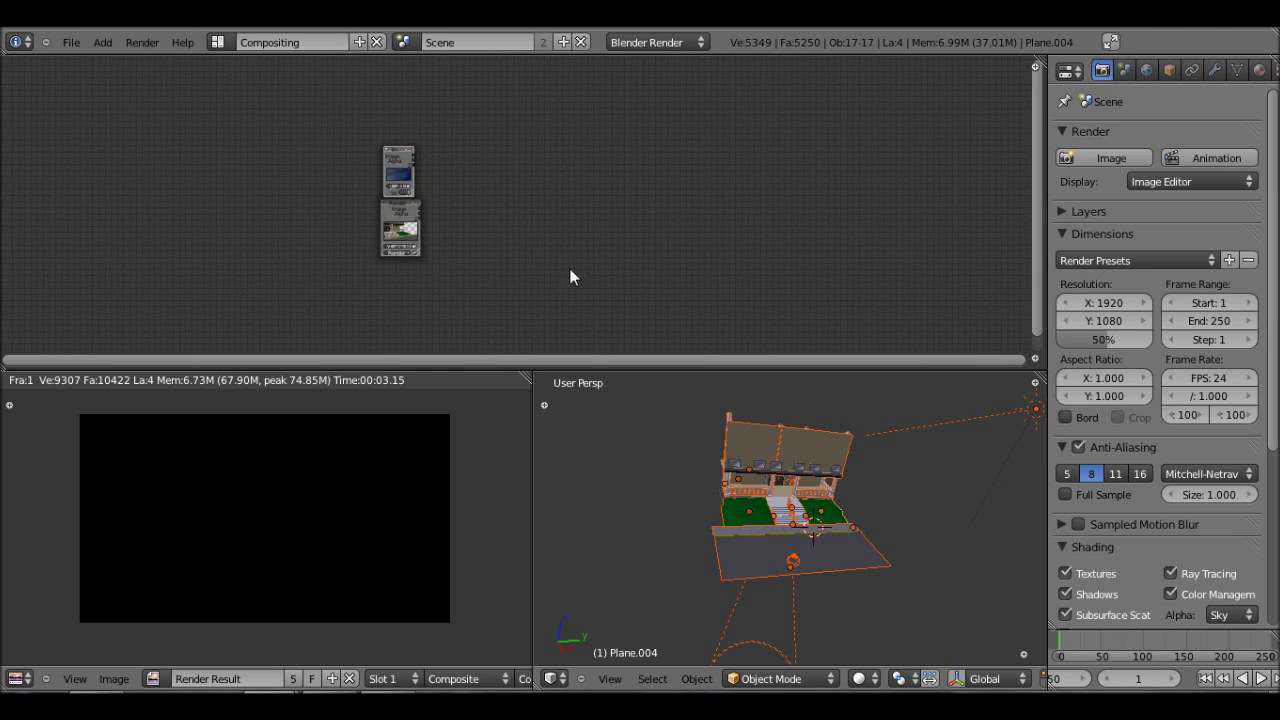
click(1037, 356)
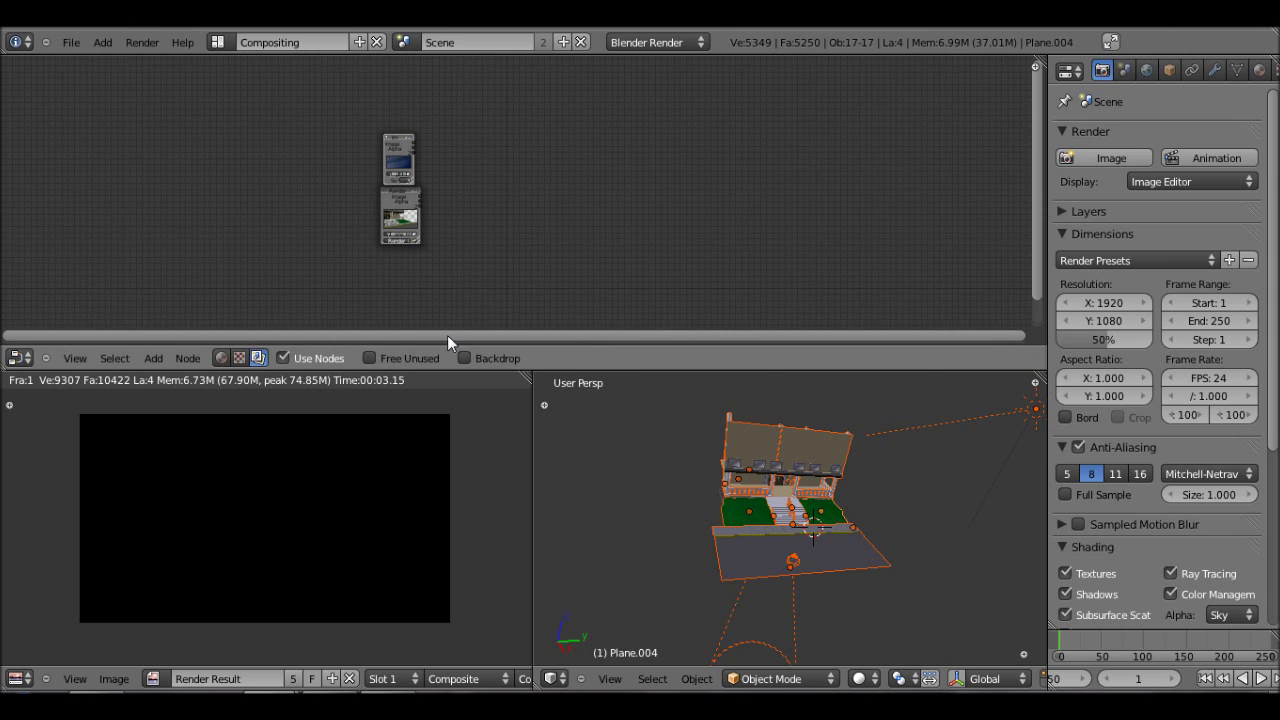
Step: Add a Composite output node and place it to the right of the Image and Render Layers nodes
click(153, 358)
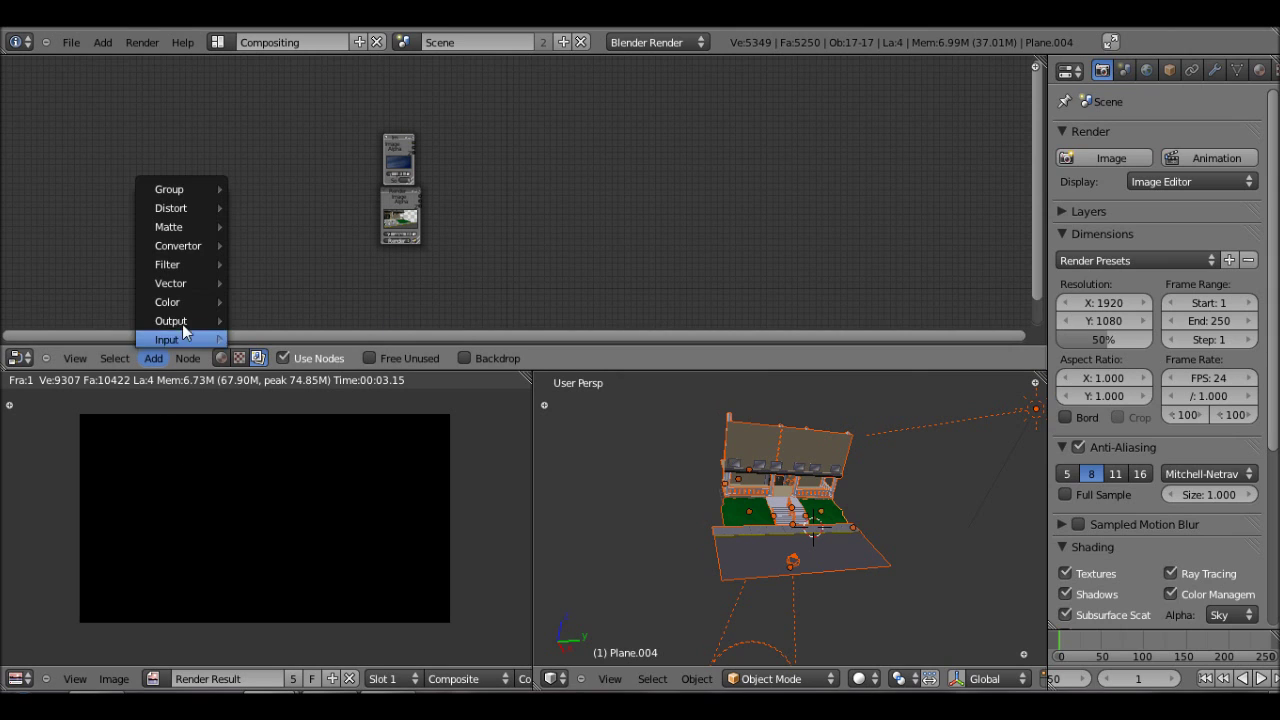
mouse_move(222, 305)
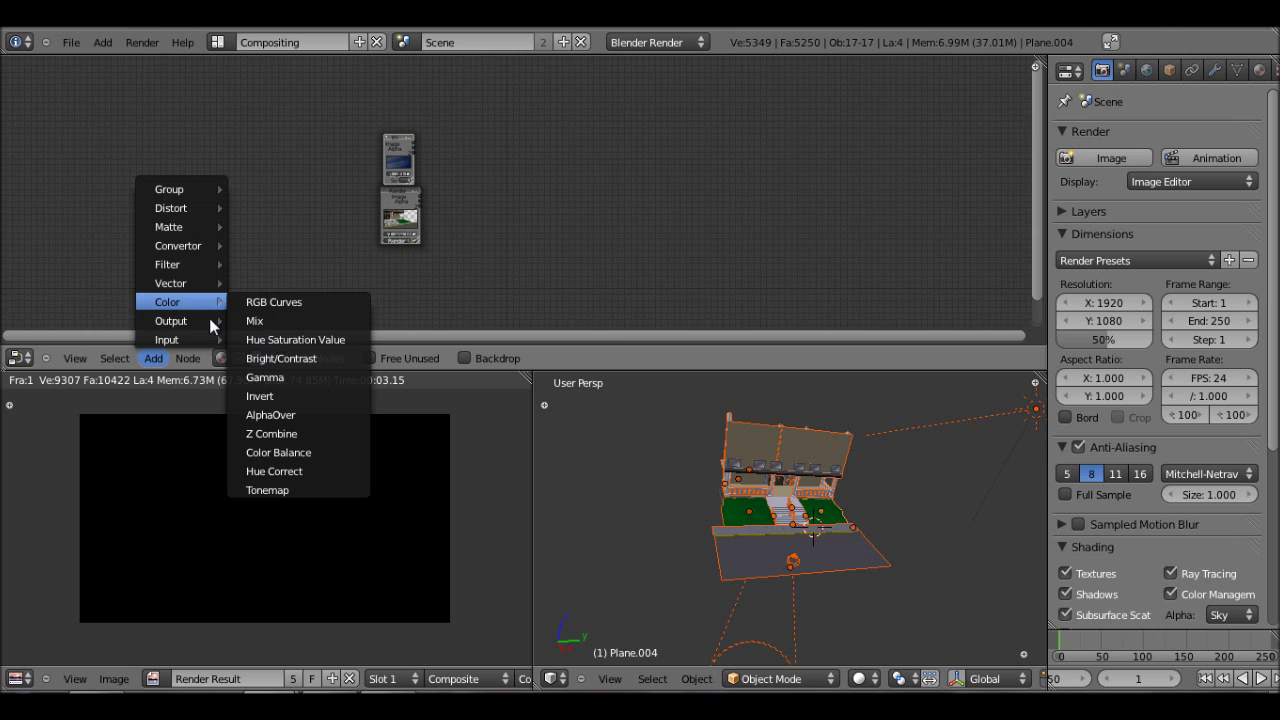
click(303, 324)
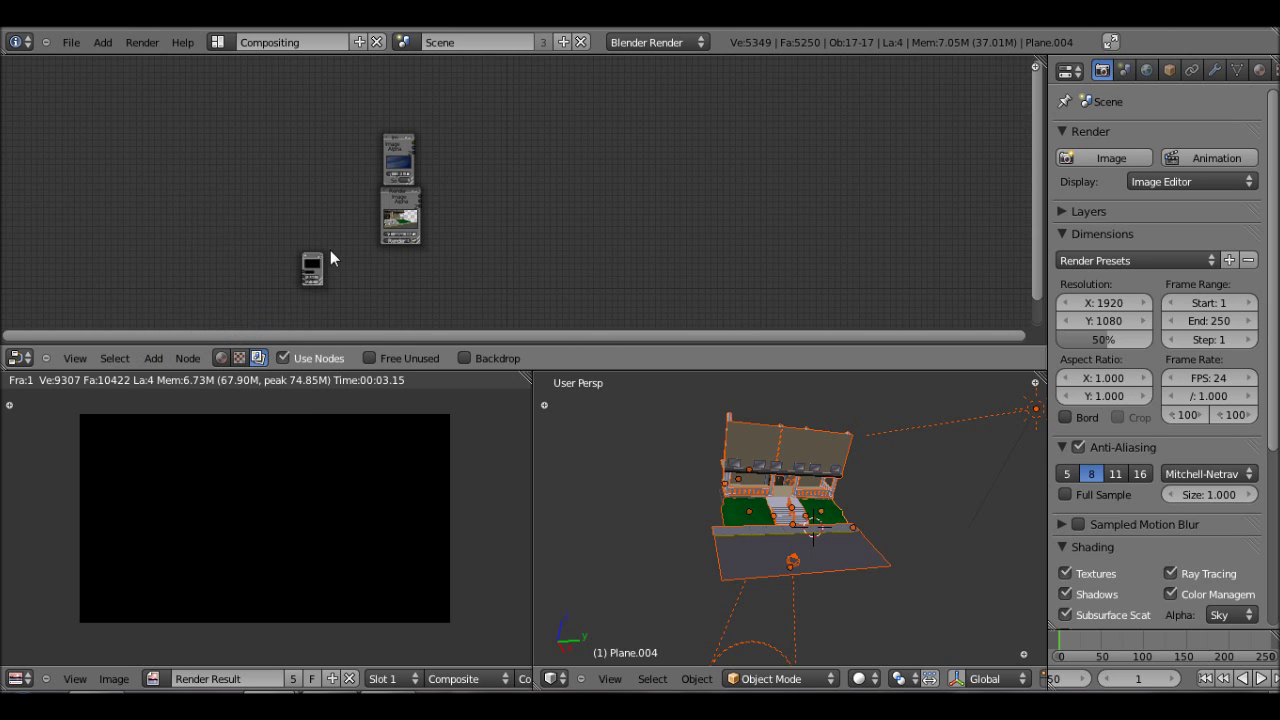
click(509, 153)
scroll(399, 160, up, 1)
scroll(401, 158, up, 1)
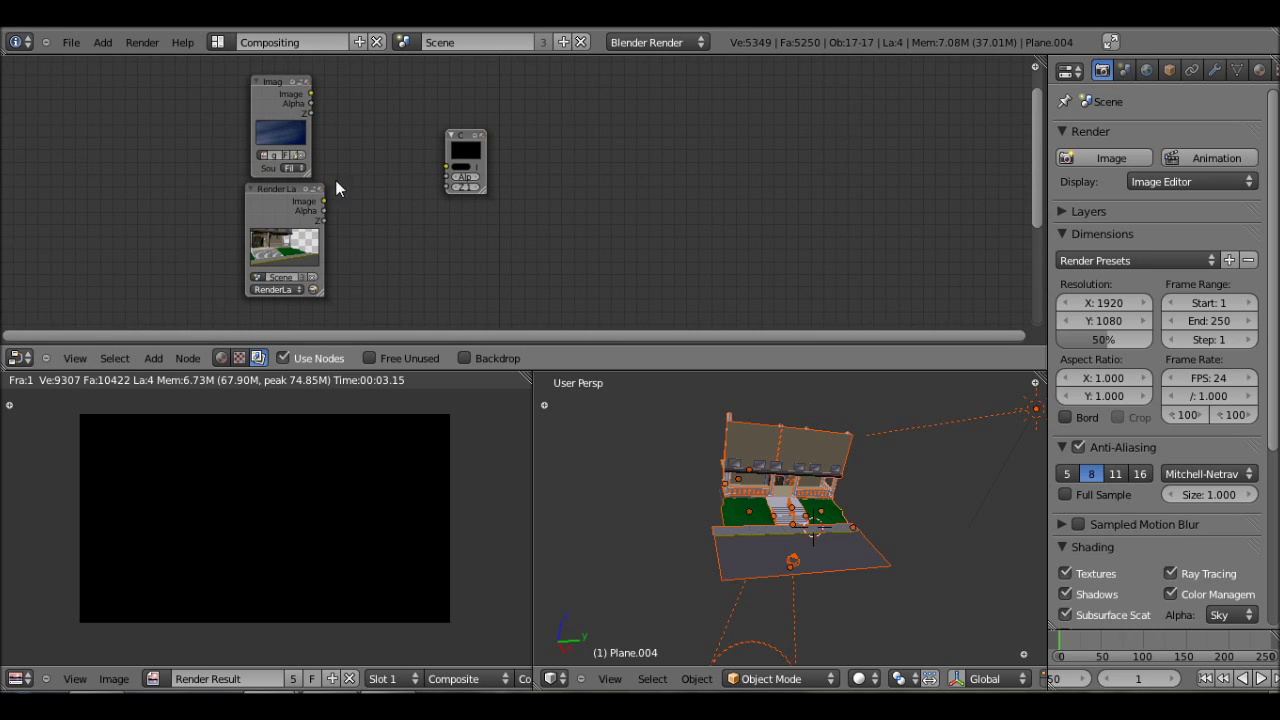
Step: Add an AlphaOver node and place it between the two input nodes and the Composite node
click(159, 364)
mouse_move(190, 245)
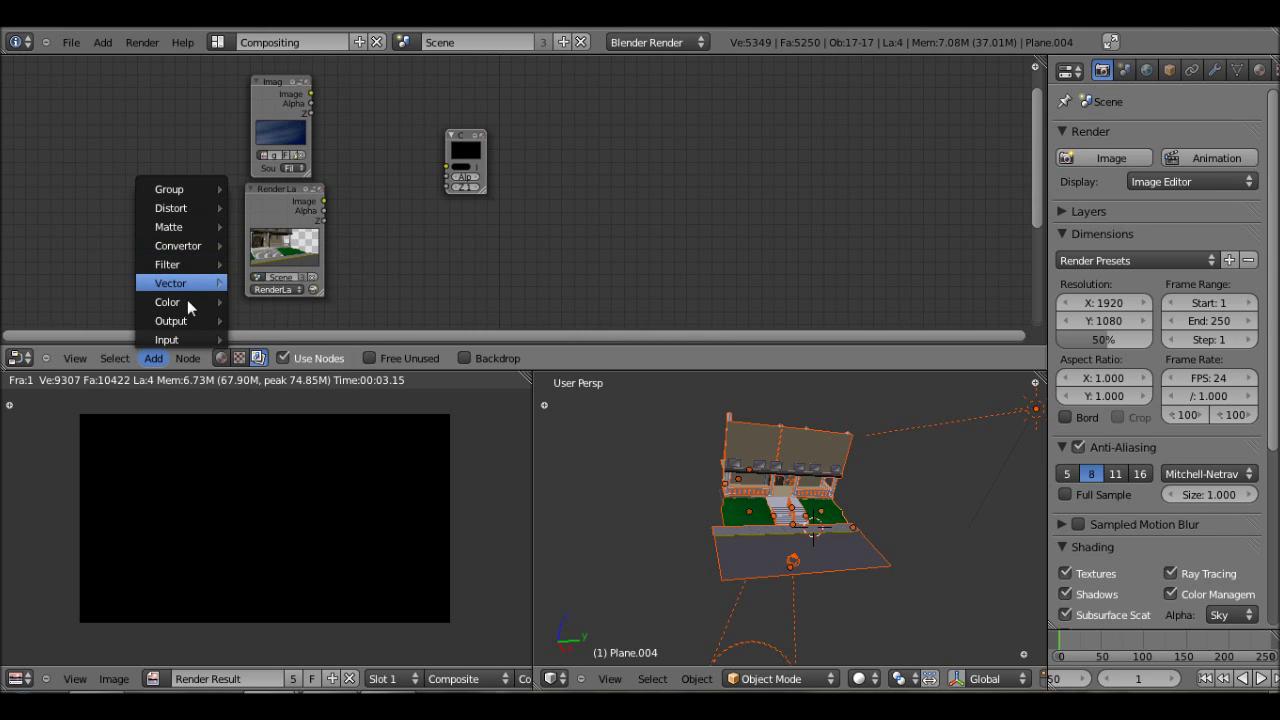
mouse_move(189, 303)
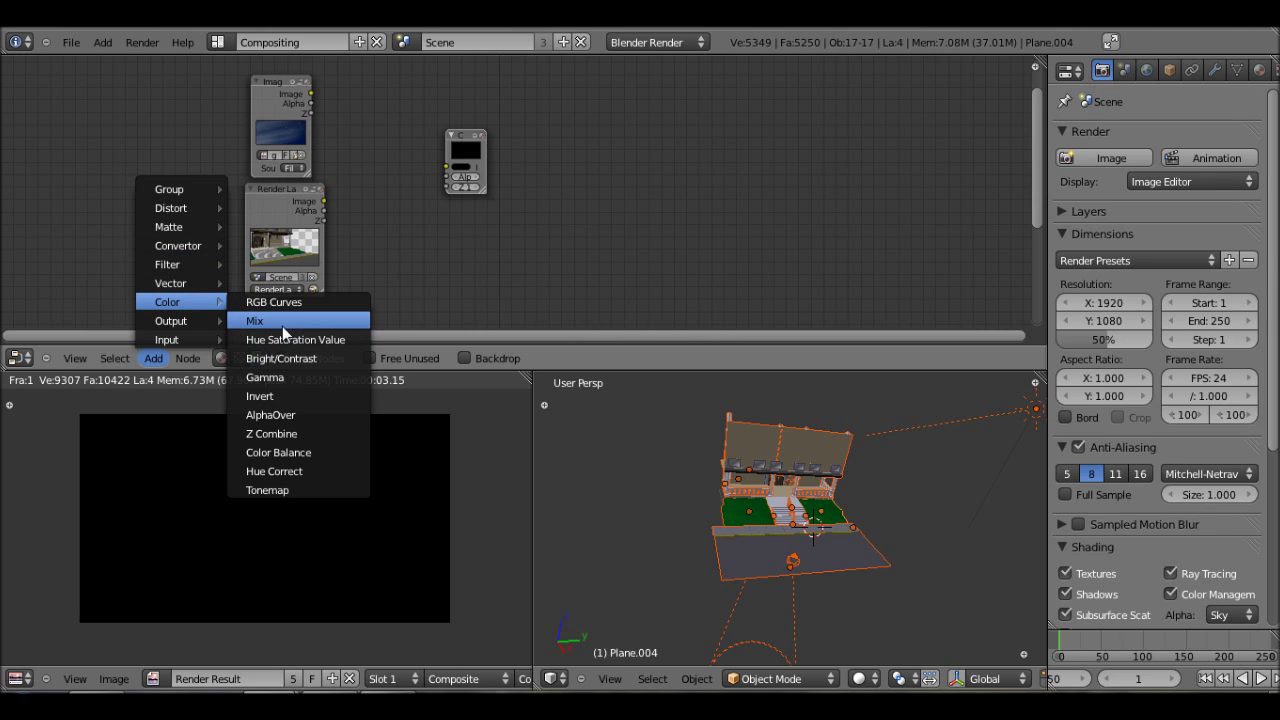
click(300, 414)
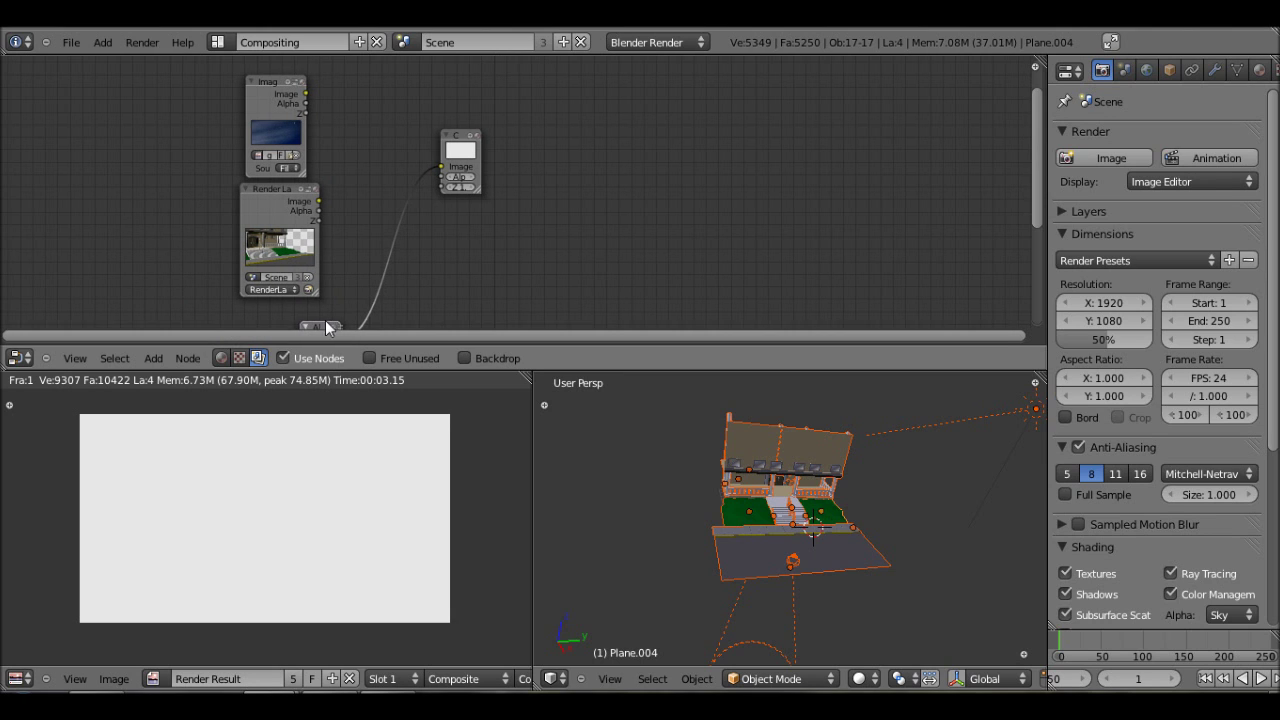
click(368, 108)
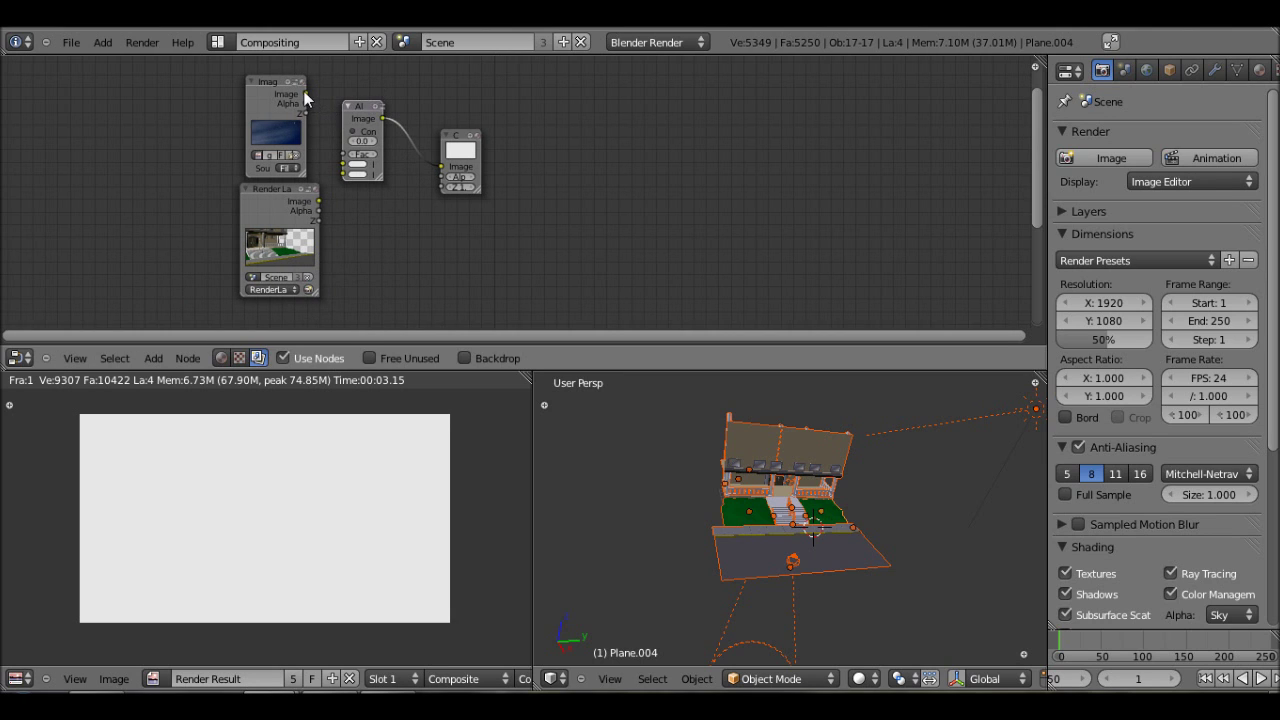
Step: Link the sky image to AlphaOver's first Image input, the Render Layers image to its second, and AlphaOver's output to Composite
drag(305, 94, 343, 173)
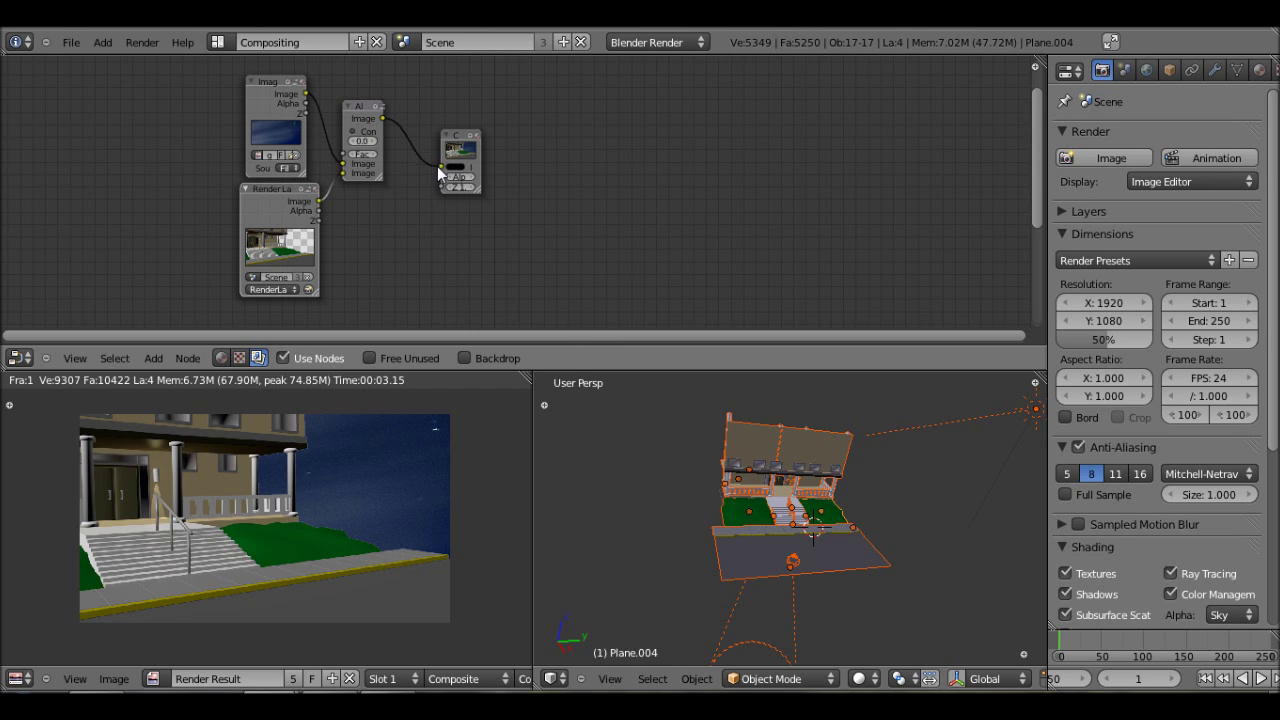
mouse_move(437, 166)
mouse_down()
mouse_move(413, 108)
mouse_move(401, 151)
mouse_move(430, 183)
mouse_move(440, 166)
mouse_up()
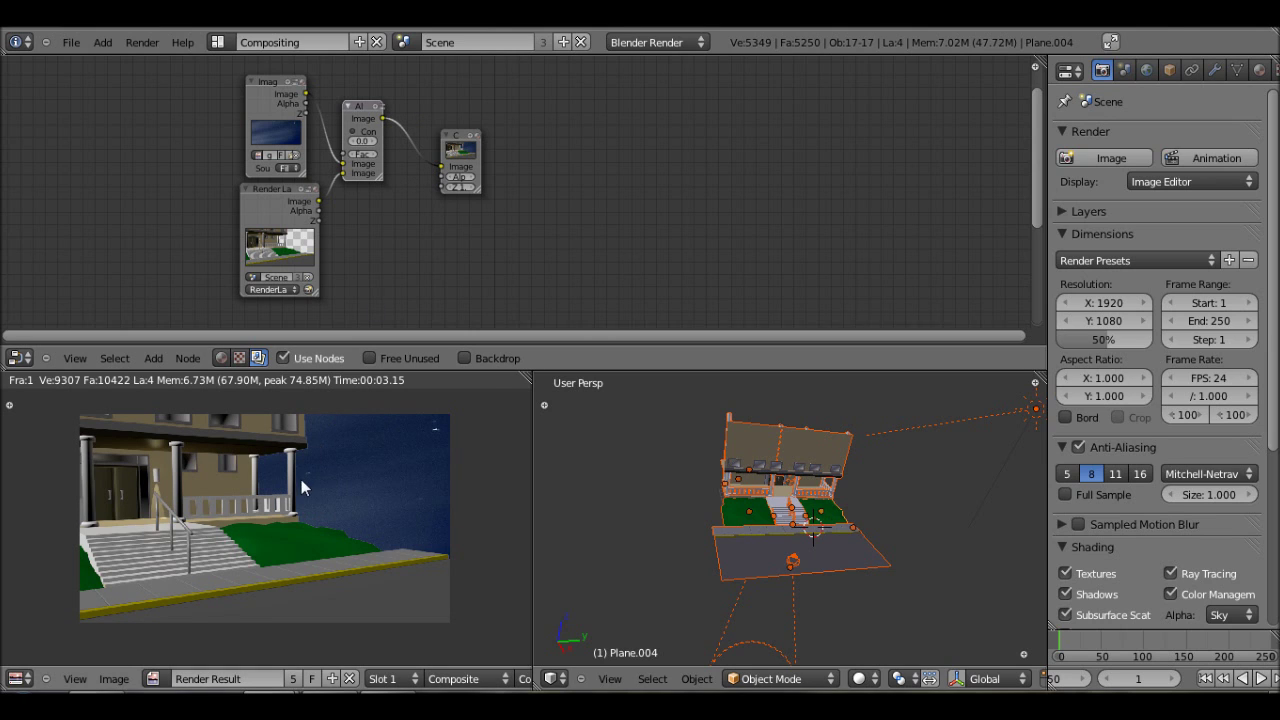
scroll(301, 479, up, 1)
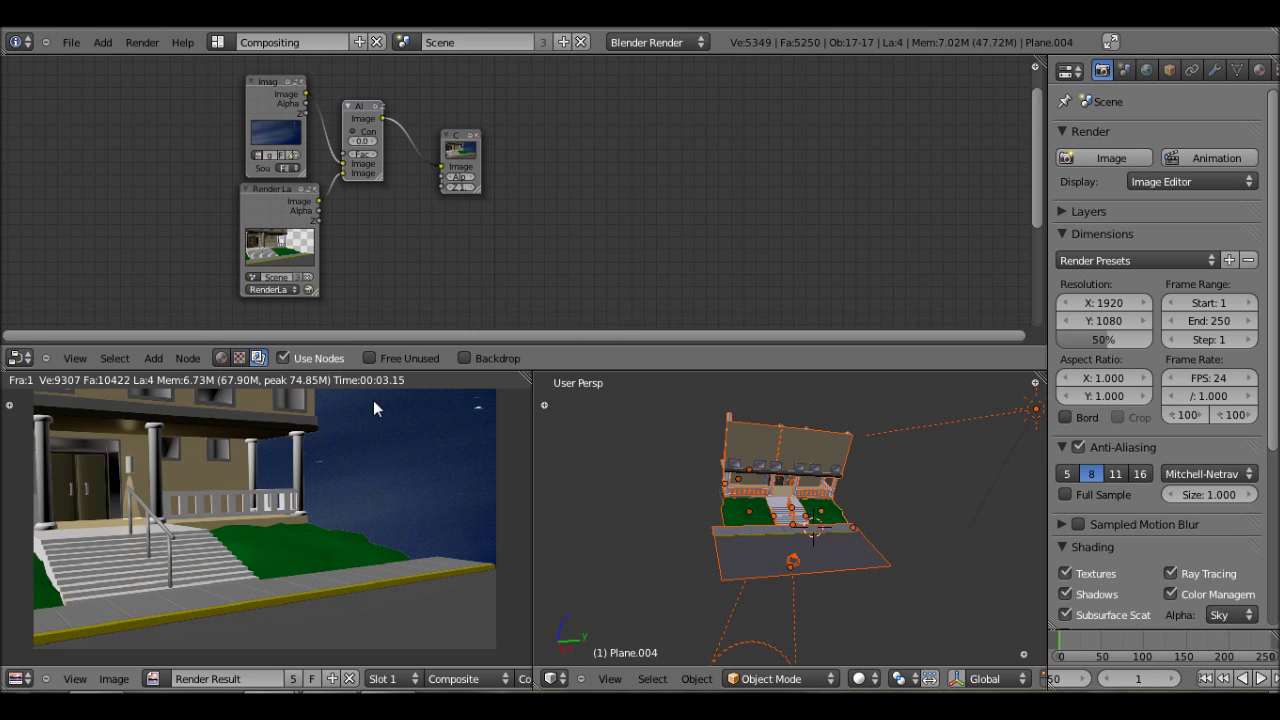
Step: Move the Composite and AlphaOver nodes further right and disconnect the Render Layers image from AlphaOver
drag(462, 138, 751, 155)
drag(365, 109, 553, 109)
drag(522, 162, 378, 238)
drag(543, 113, 620, 88)
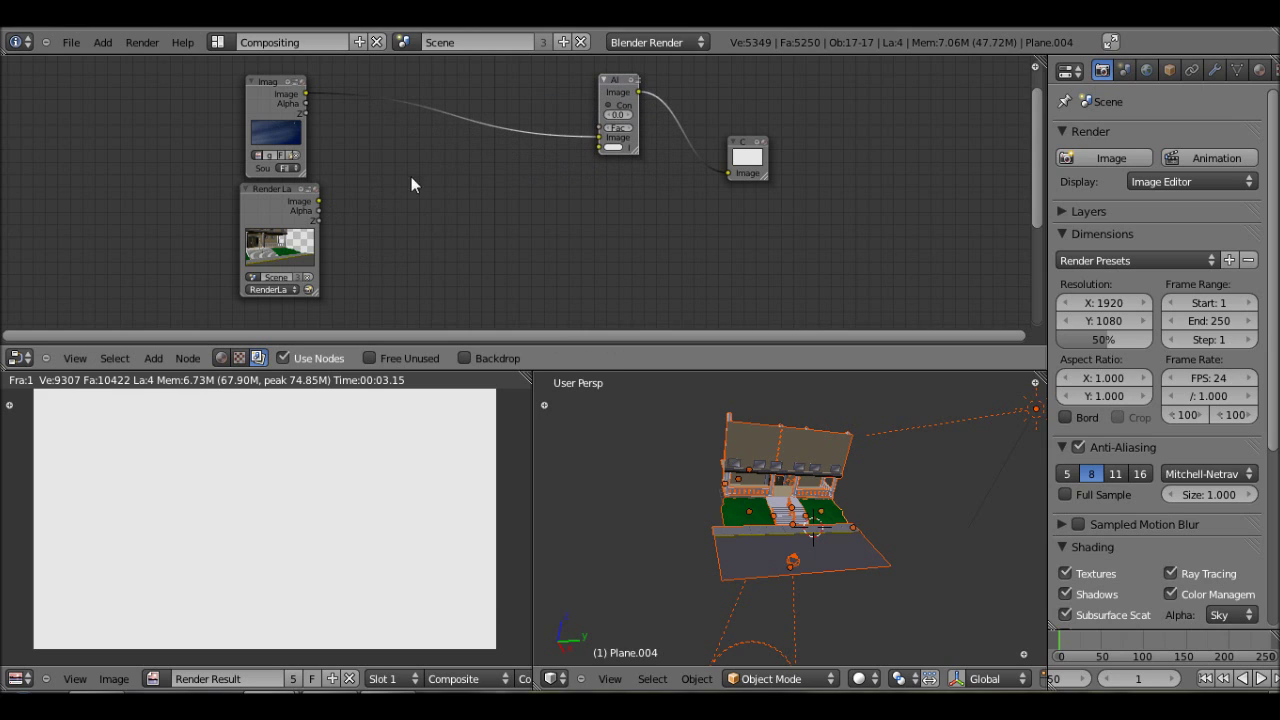
Step: Add an RGB Curves node and place it between the Render Layers and AlphaOver nodes, feeding AlphaOver's second Image input
click(153, 358)
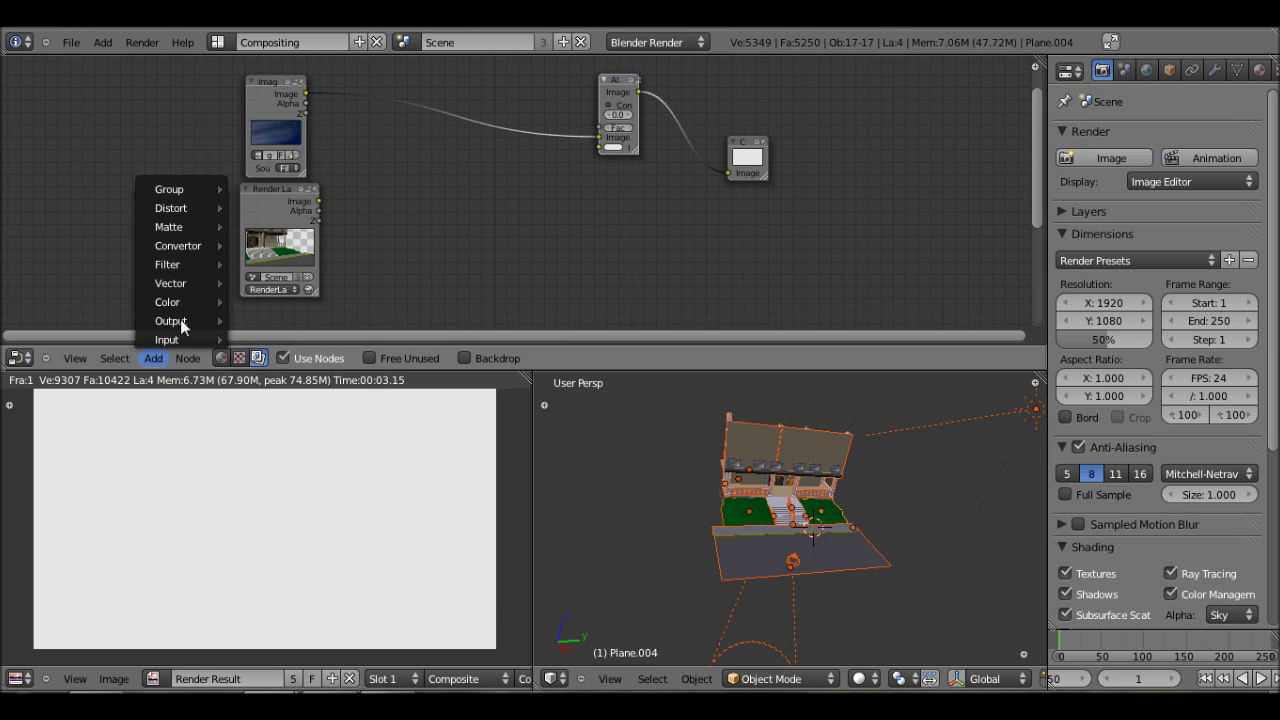
mouse_move(196, 301)
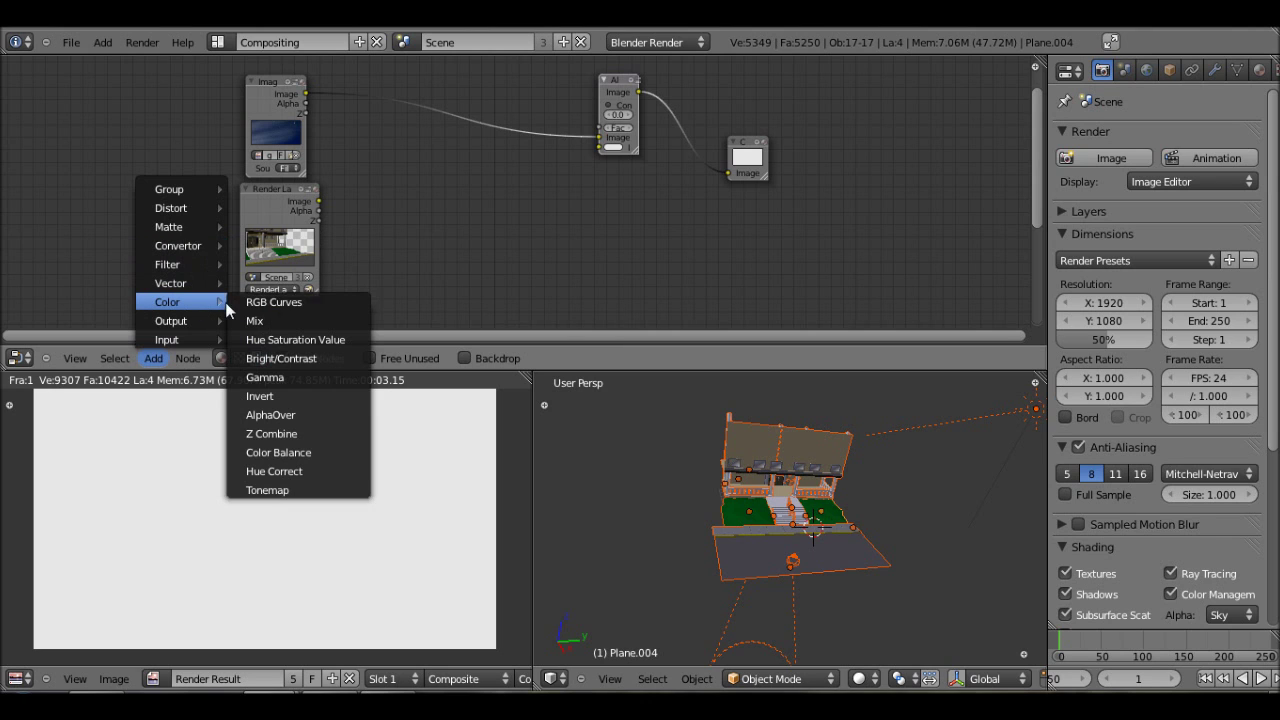
click(289, 304)
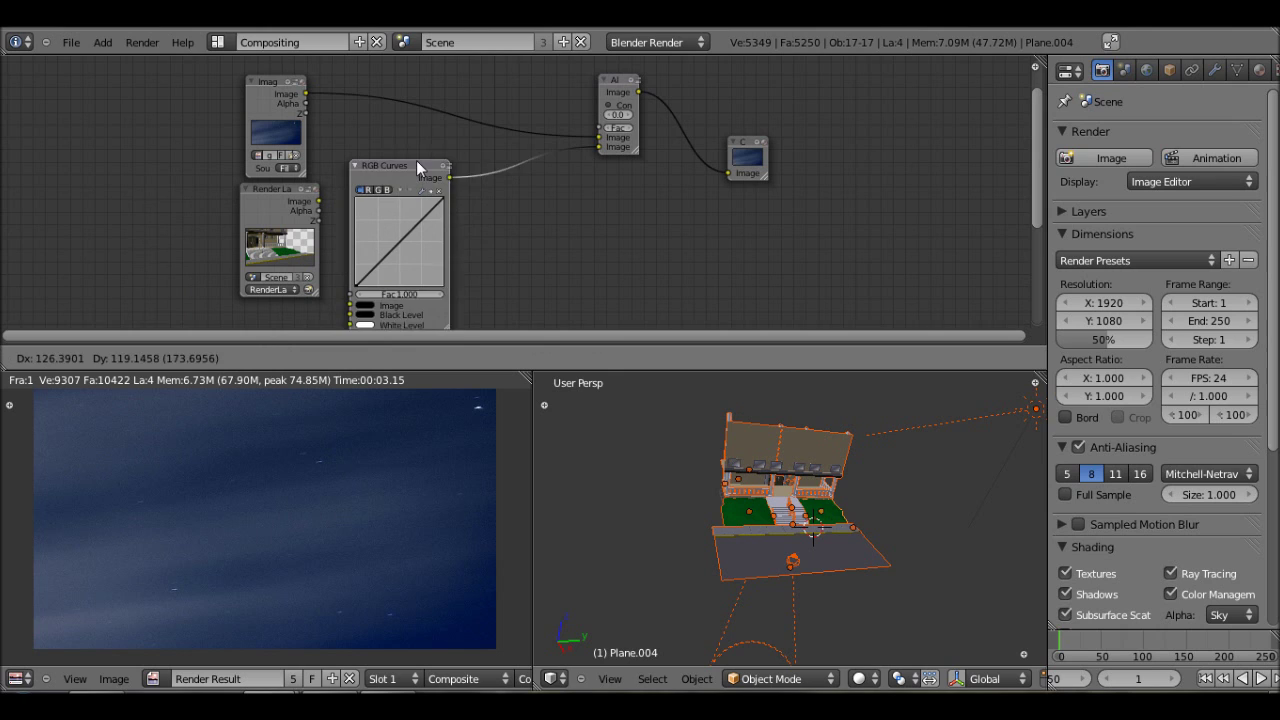
click(428, 126)
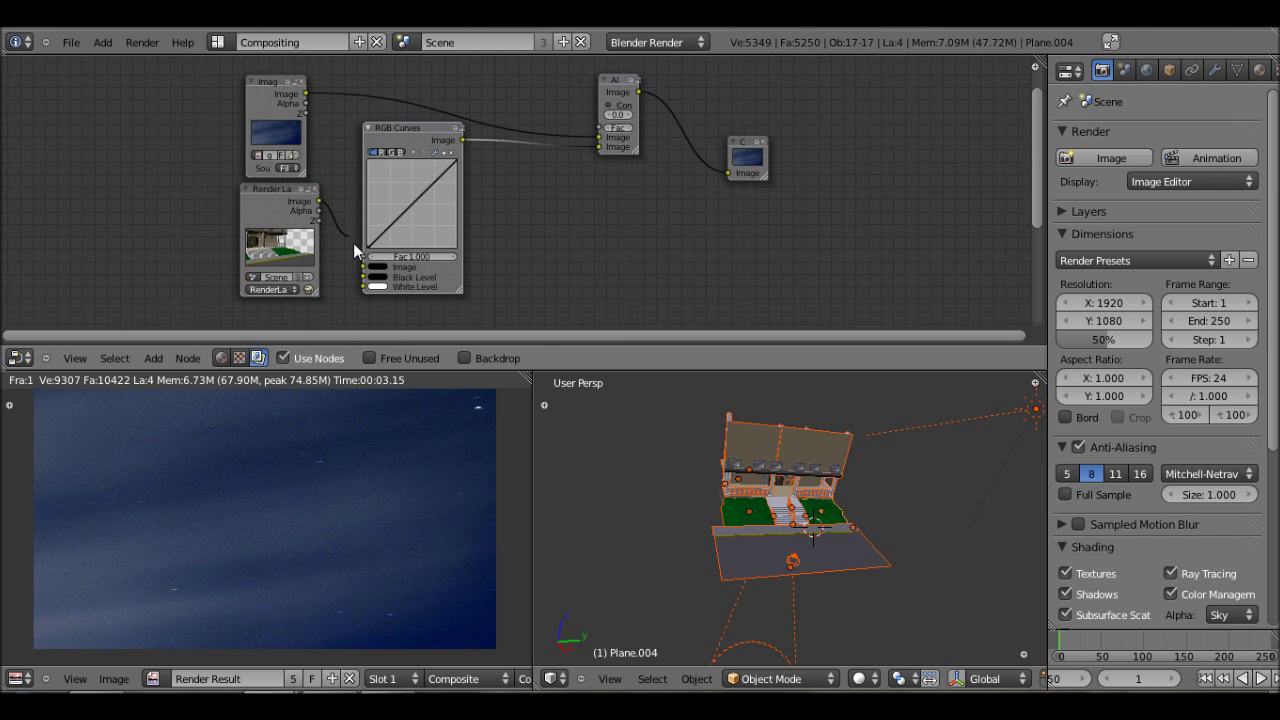
Step: Link the Render Layers image to the RGB Curves Image input and bend the combined curve downward to darken the courthouse
drag(353, 243, 362, 265)
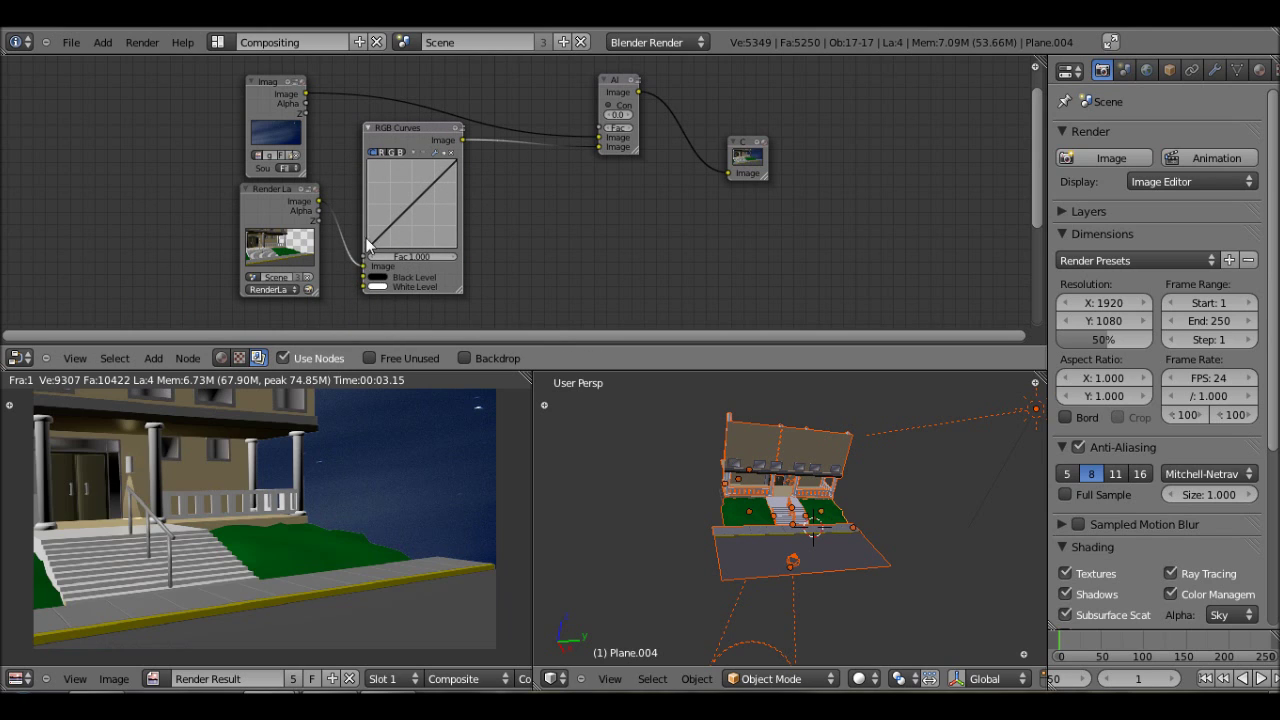
drag(413, 196, 446, 195)
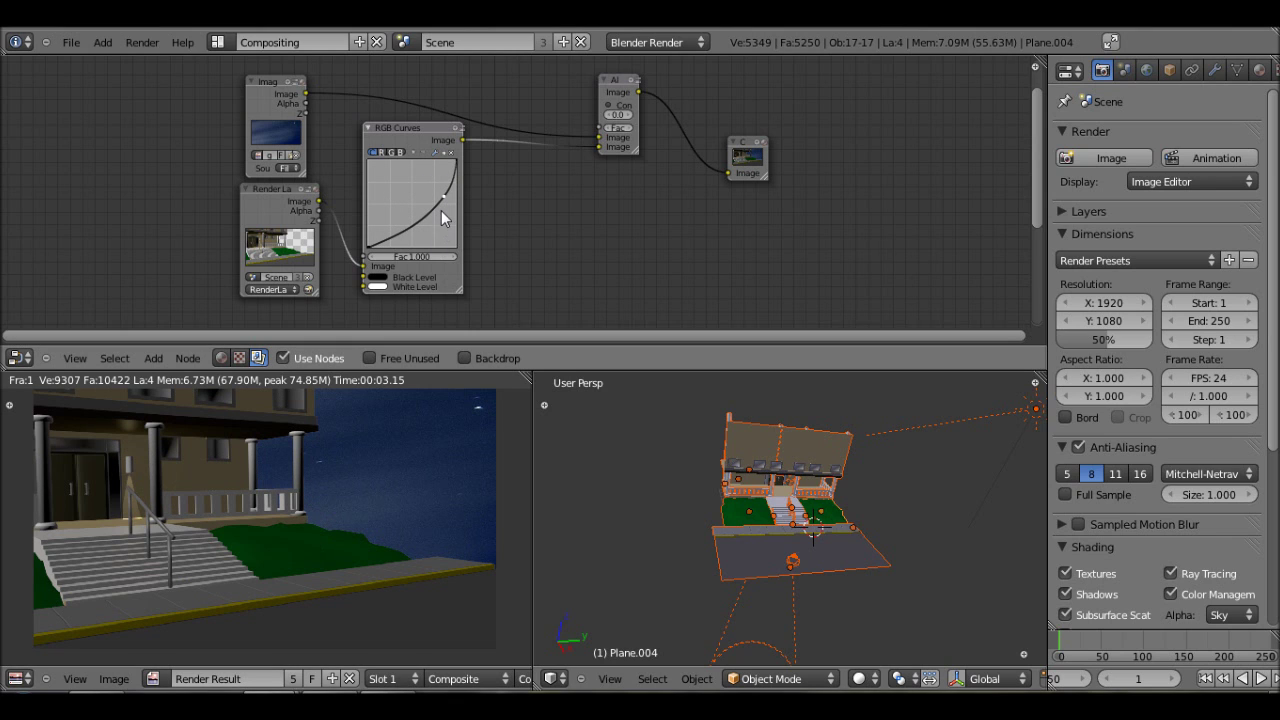
drag(446, 198, 447, 210)
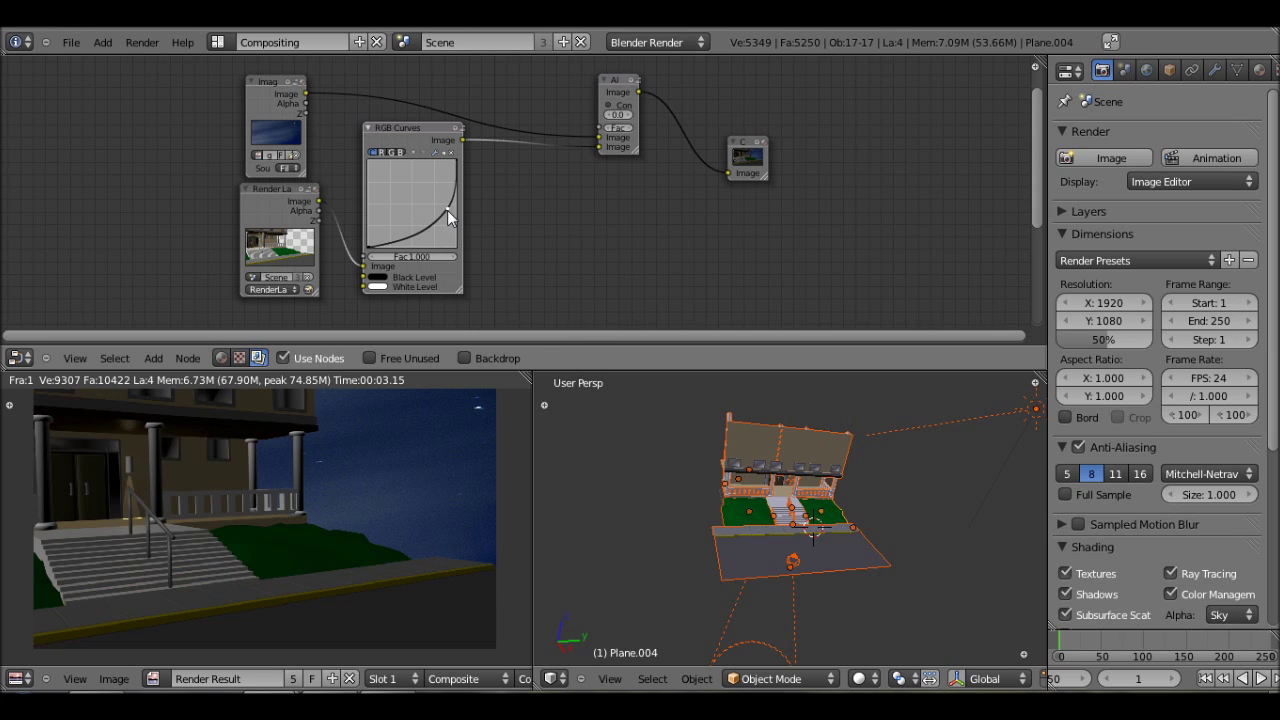
drag(447, 210, 447, 205)
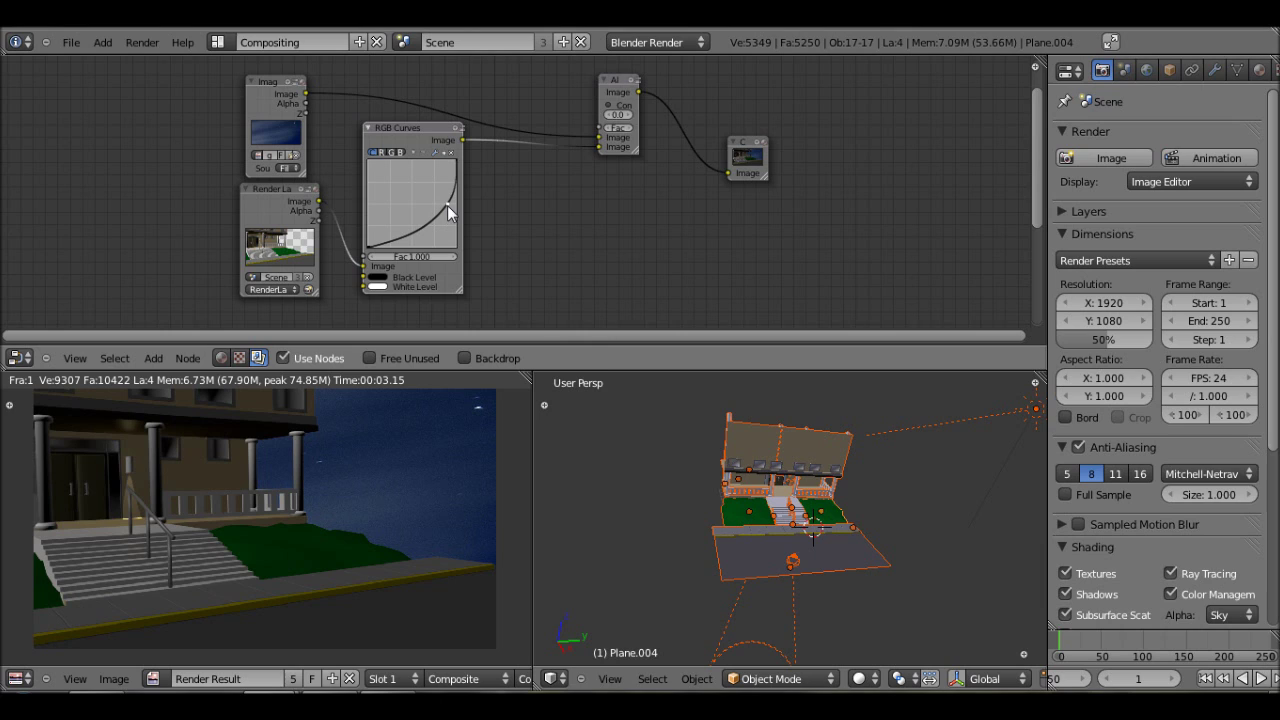
drag(449, 202, 451, 206)
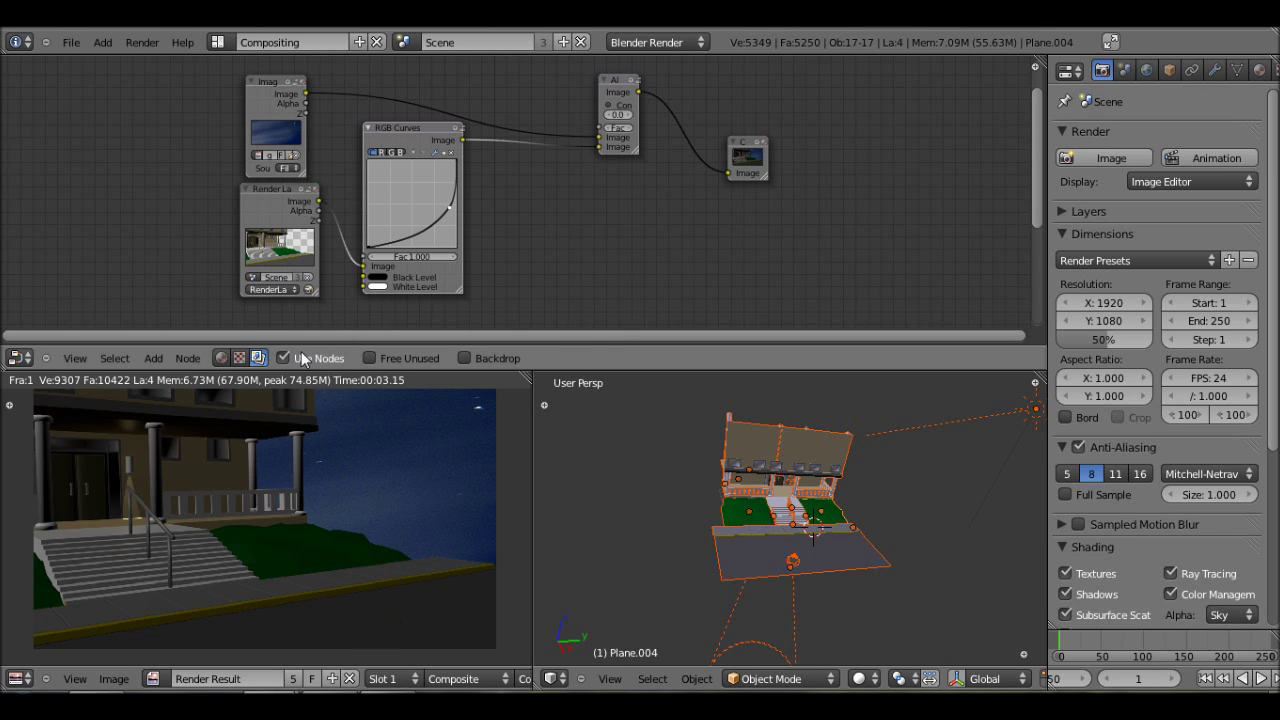
Step: Open the World settings to view the sky, ambient occlusion and environment lighting options
click(1145, 70)
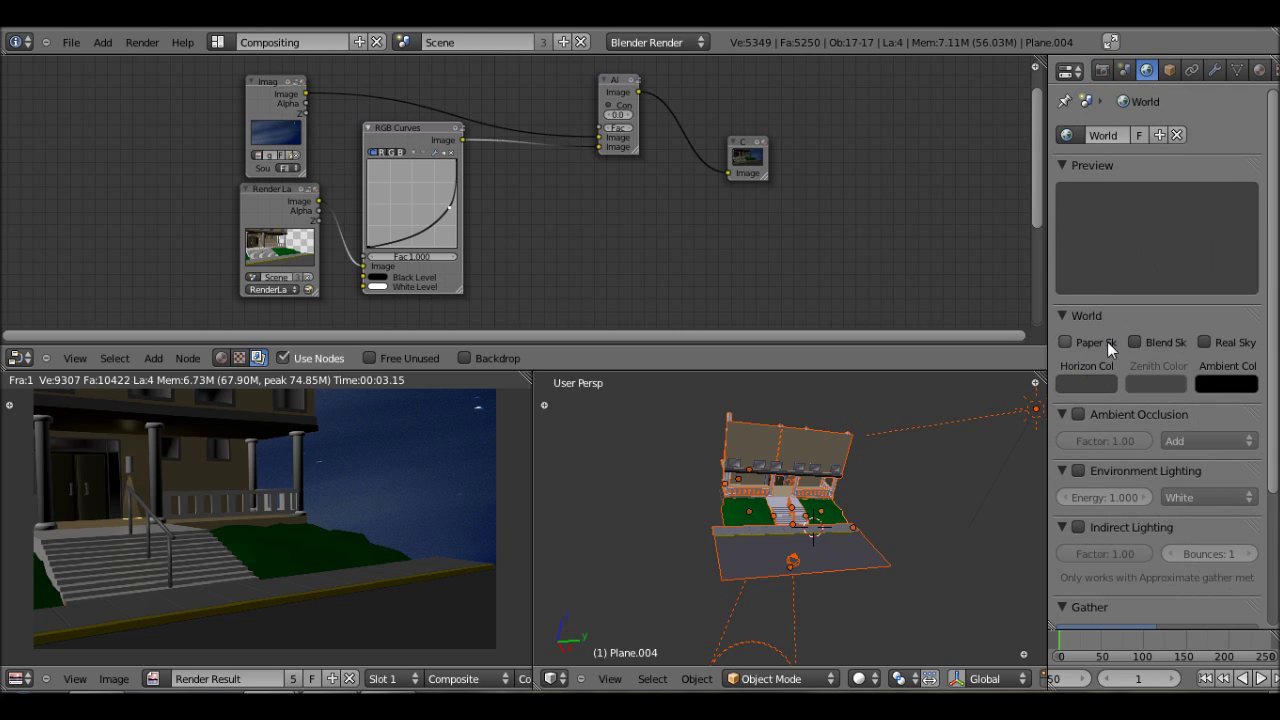
click(150, 715)
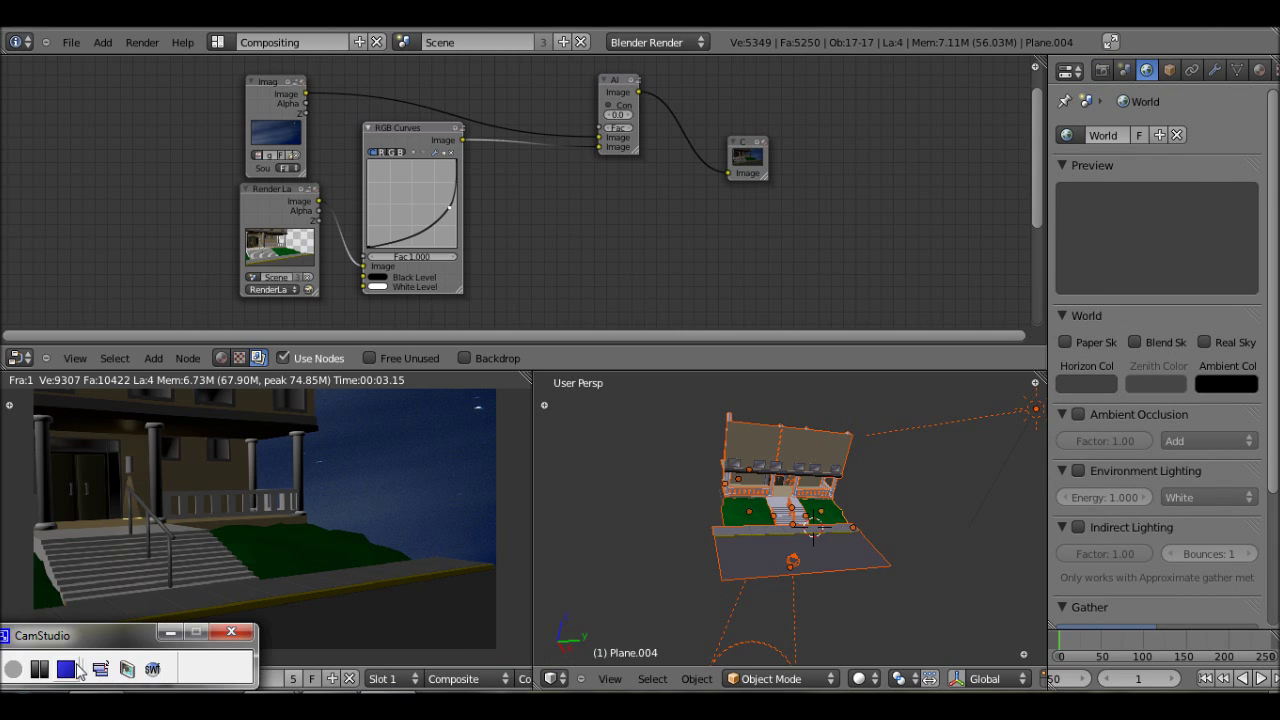